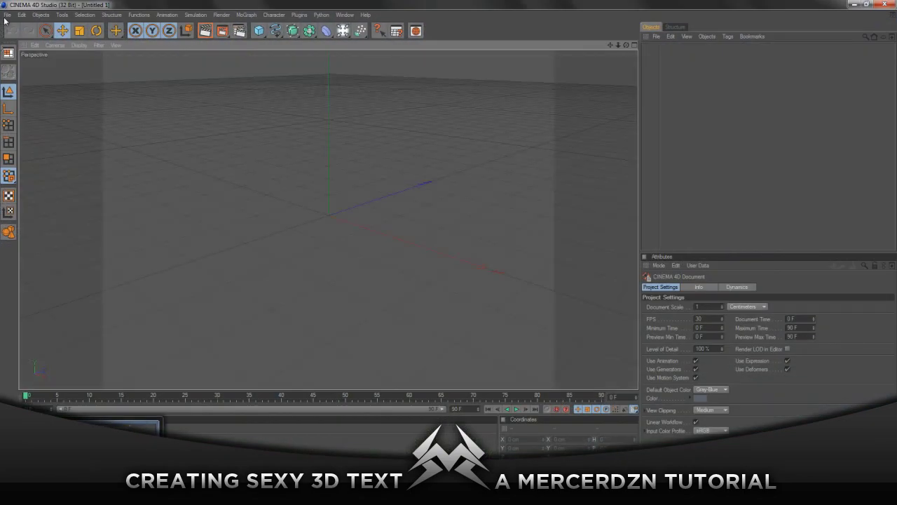
Open the amazing.c4d scene and delete its unneeded object, keeping the lights and camera
click(7, 15)
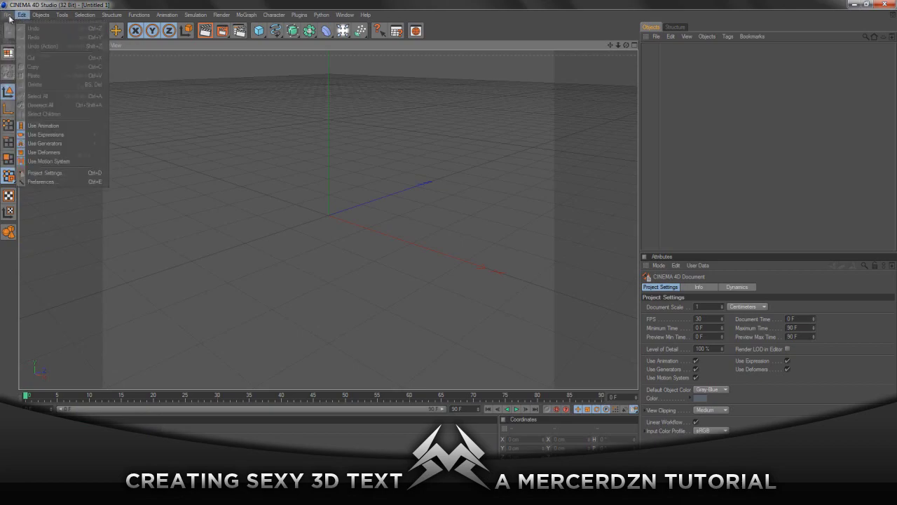
click(12, 39)
text(sex)
key(Down)
key(Return)
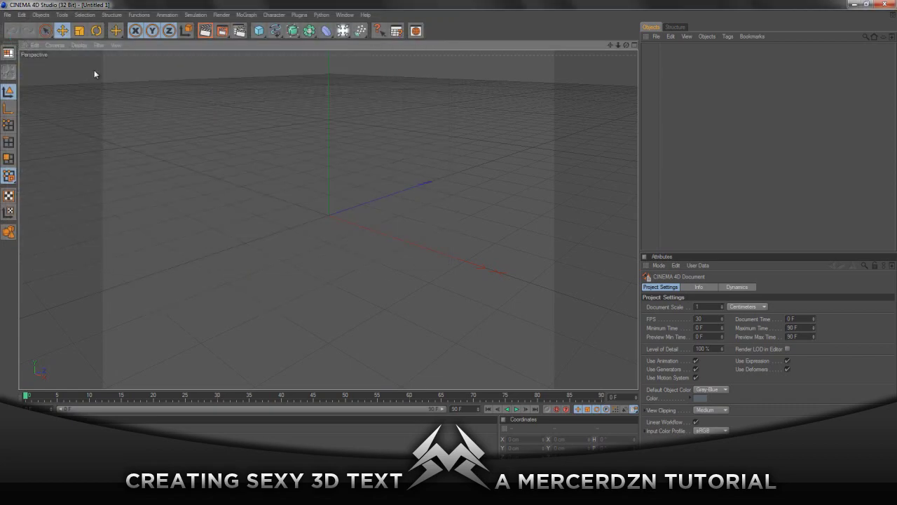
drag(720, 85, 499, 4)
key(Delete)
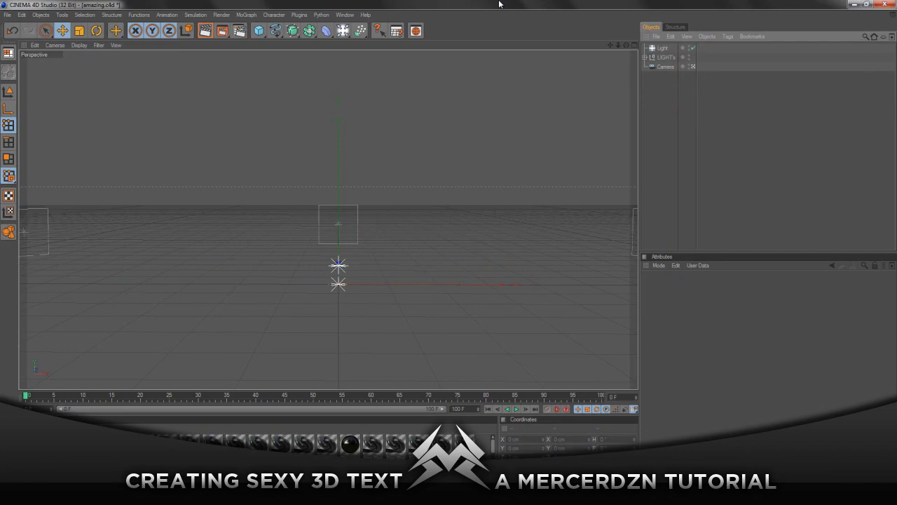
Add a MoText object to the scene with Middle alignment and a depth of 80
click(248, 15)
click(258, 117)
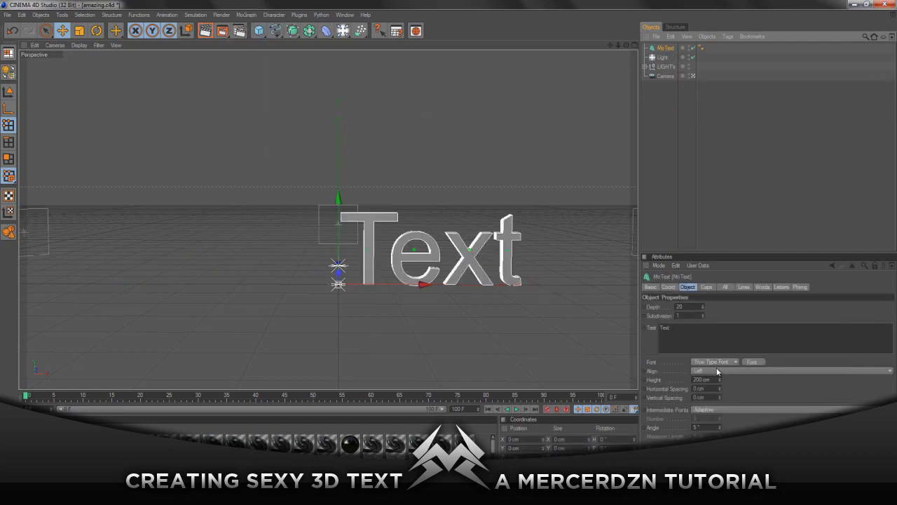
click(715, 370)
click(712, 380)
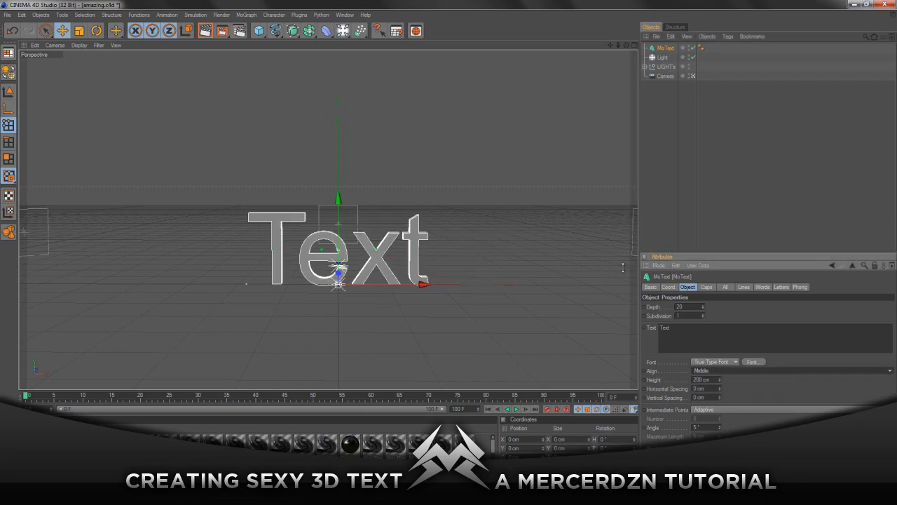
click(692, 306)
text(80)
key(Return)
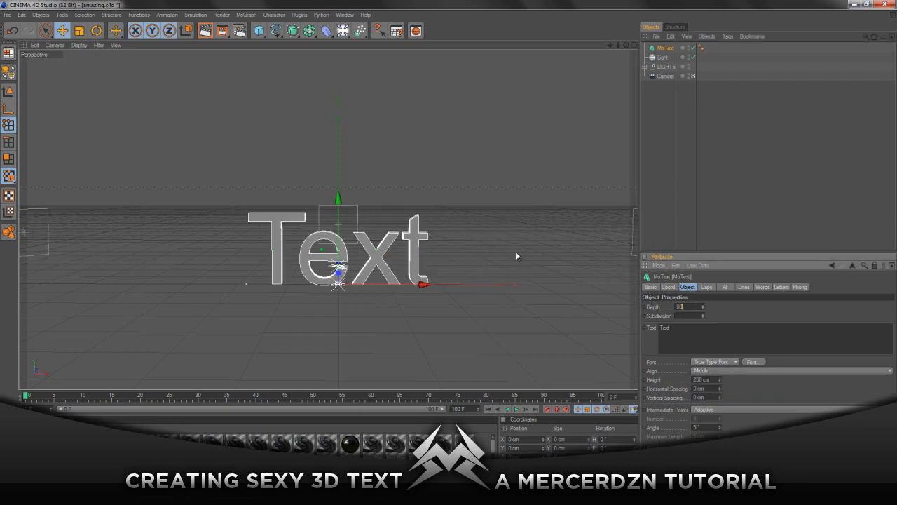
Replace the MoText object's default text with MERCER
double_click(682, 326)
click(313, 216)
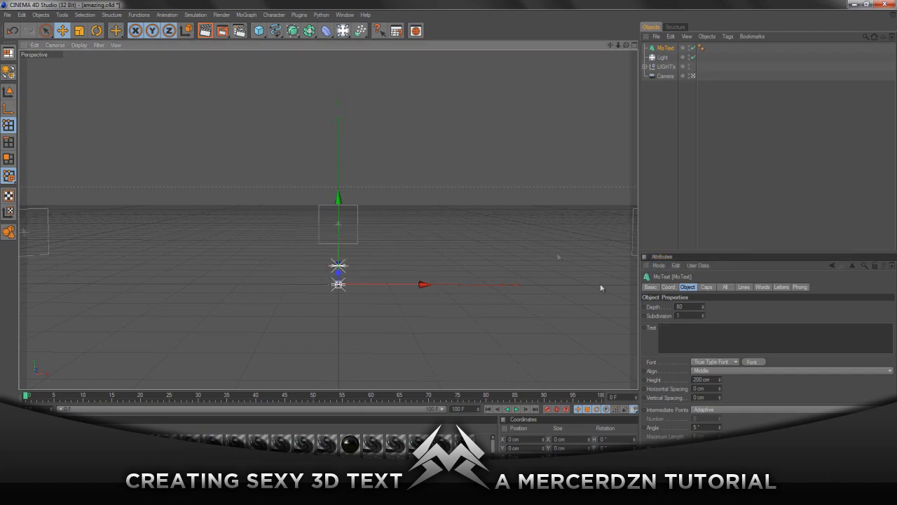
click(676, 332)
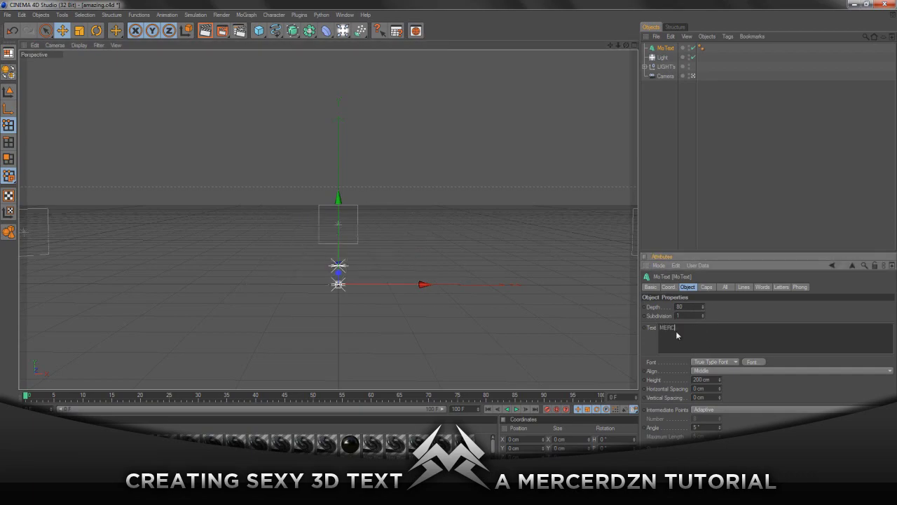
click(596, 423)
Change the MERCER text's font to Earth
click(758, 362)
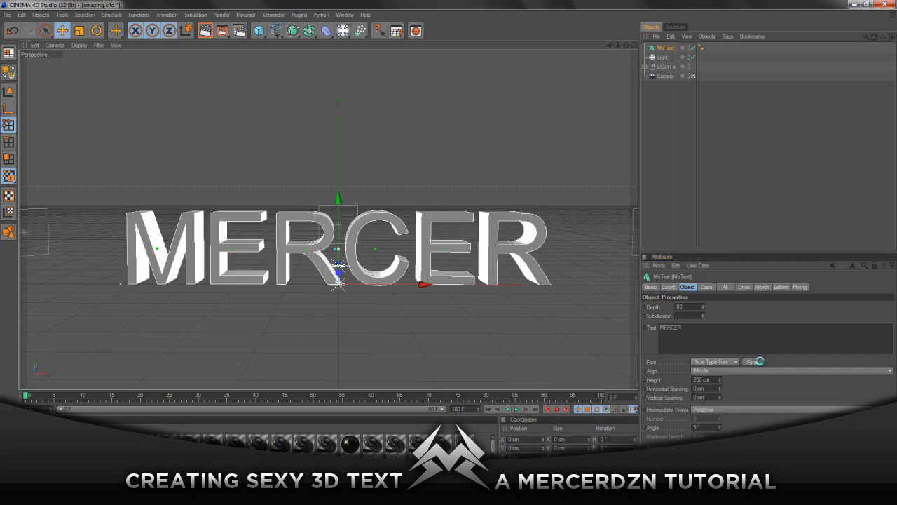
text(EAR)
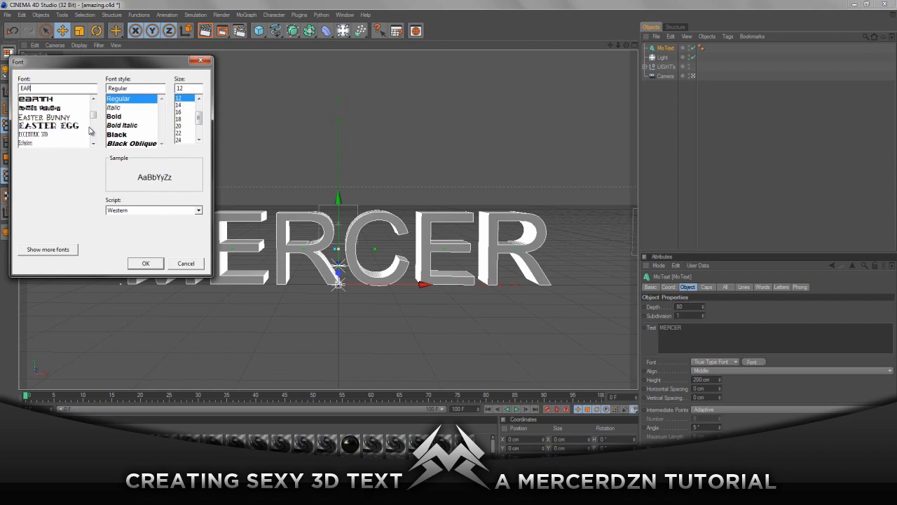
key(Down)
key(Return)
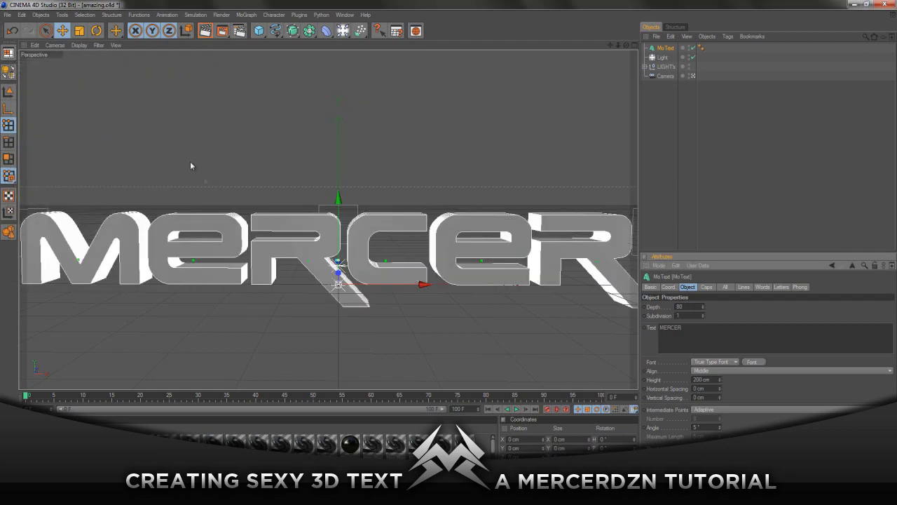
Set the extrusion depth of the MERCER text to 120
scroll(199, 181, down, 3)
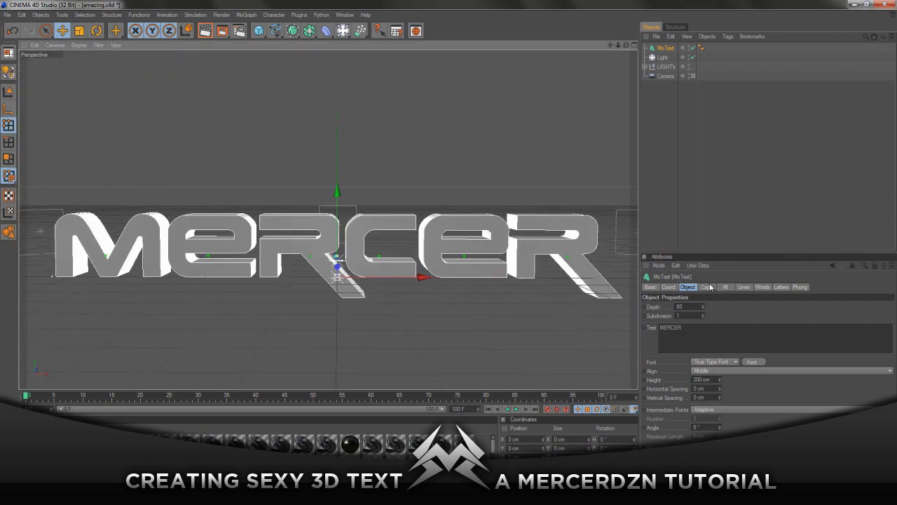
click(696, 307)
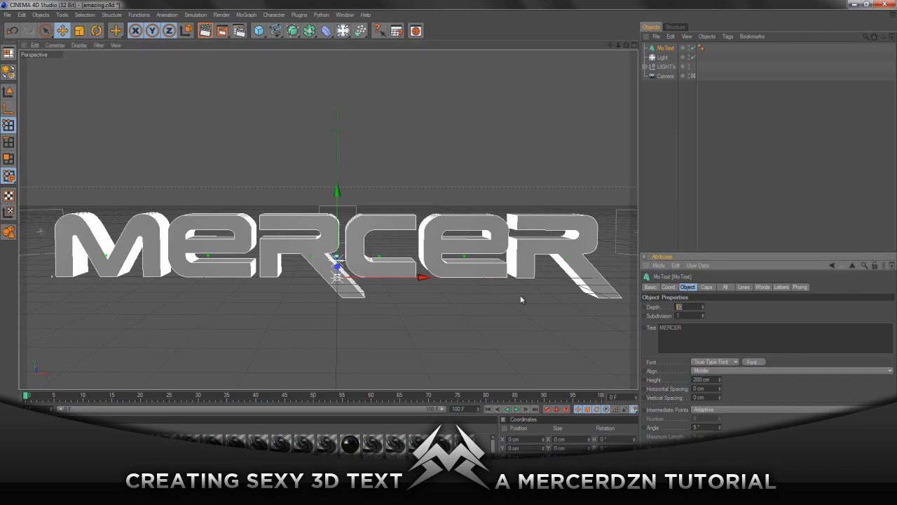
text(120)
key(Return)
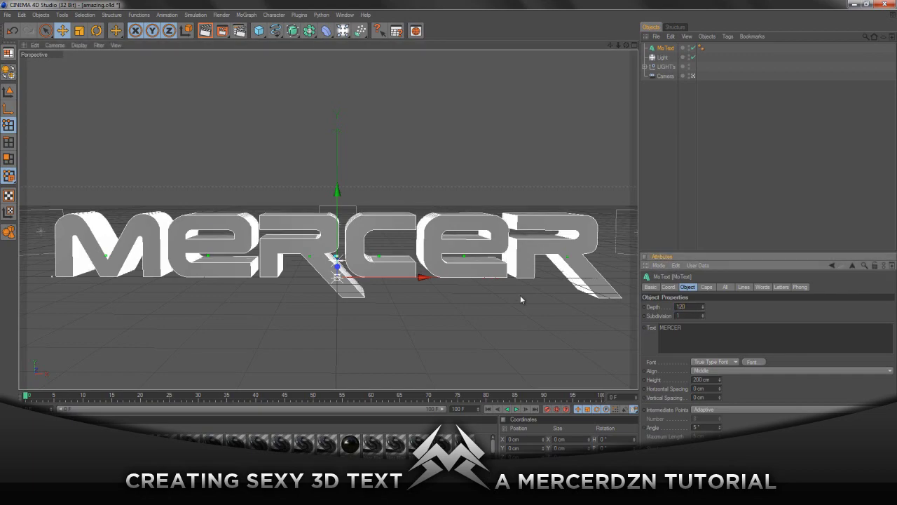
Set both the start and end caps of the MoText to Fillet Cap with a radius of 1 cm
click(707, 287)
click(706, 307)
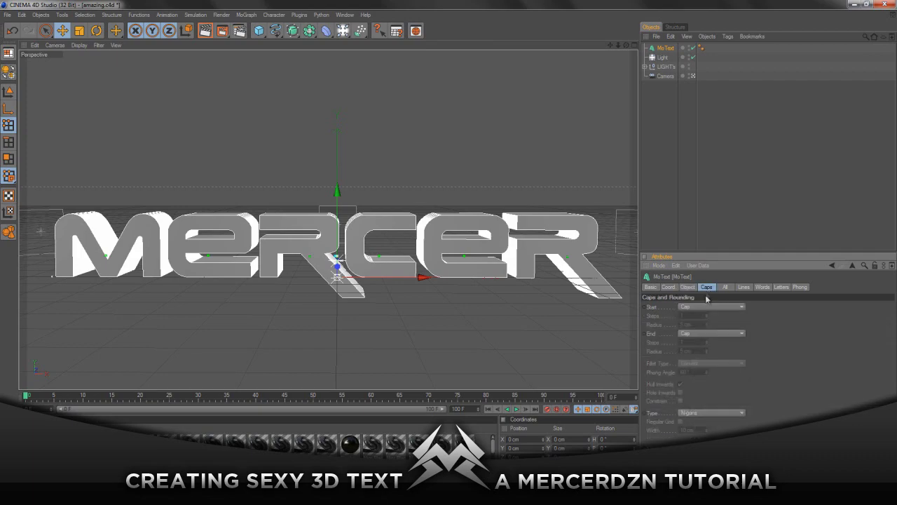
click(700, 343)
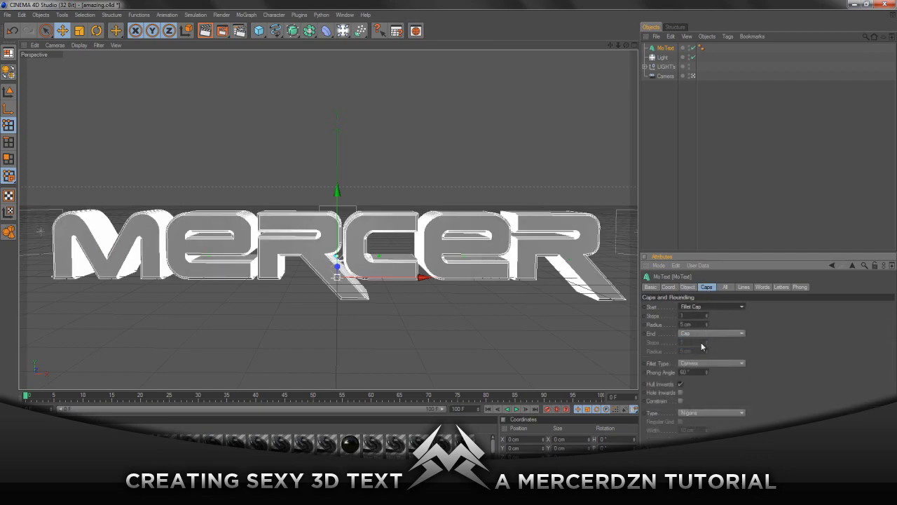
click(701, 335)
click(695, 368)
drag(691, 325, 647, 324)
text(1)
drag(692, 351, 496, 316)
text(1)
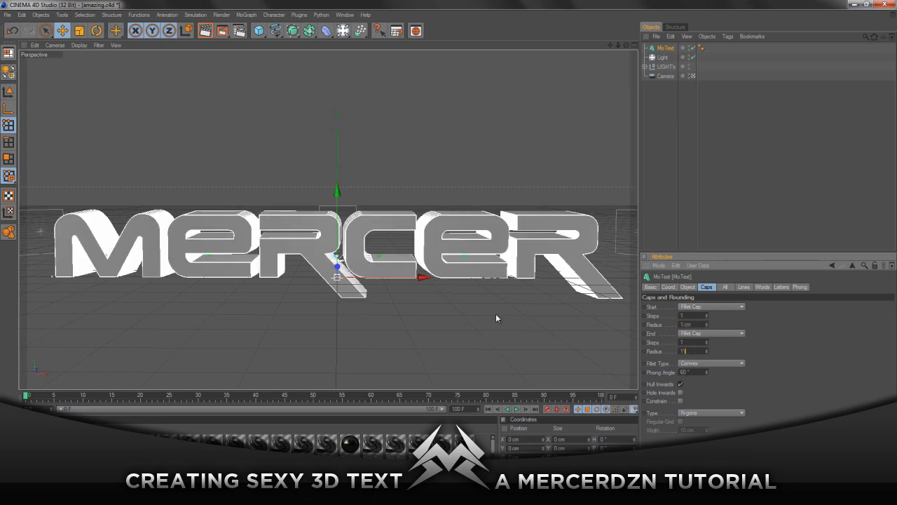
key(Return)
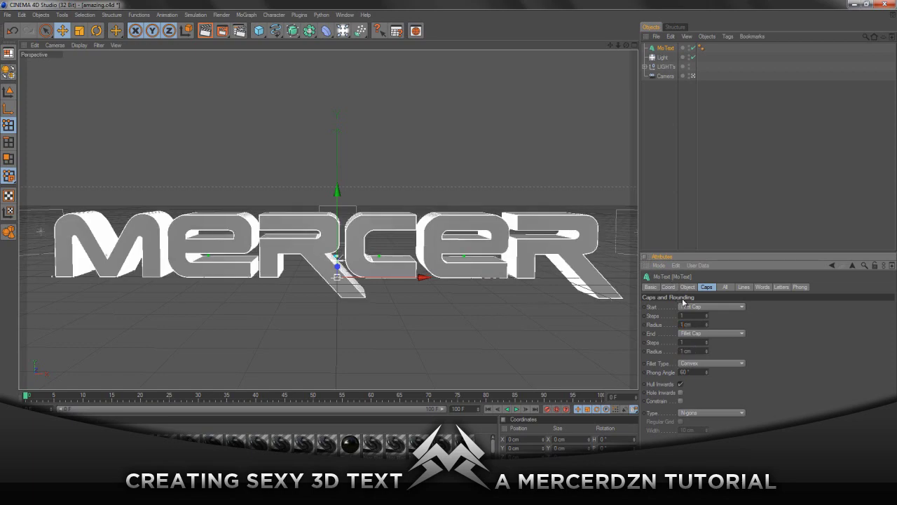
click(668, 50)
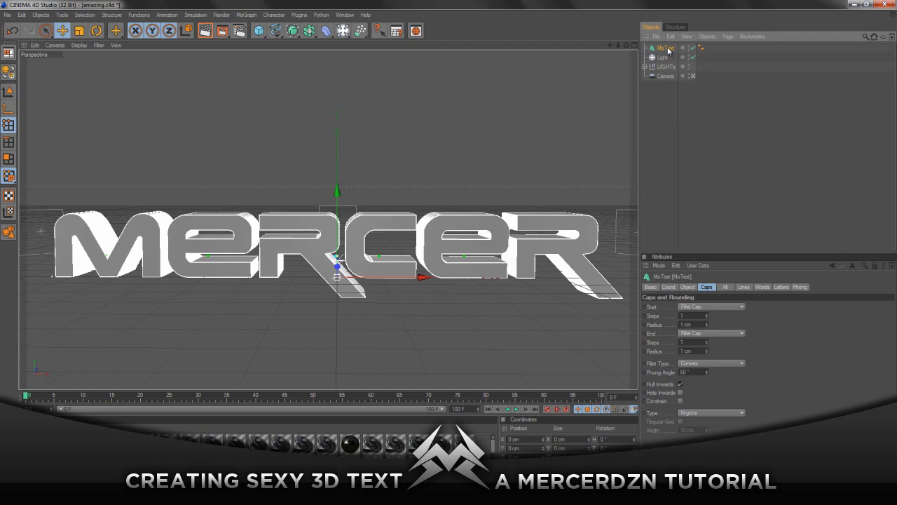
click(96, 30)
drag(336, 242, 338, 245)
click(17, 30)
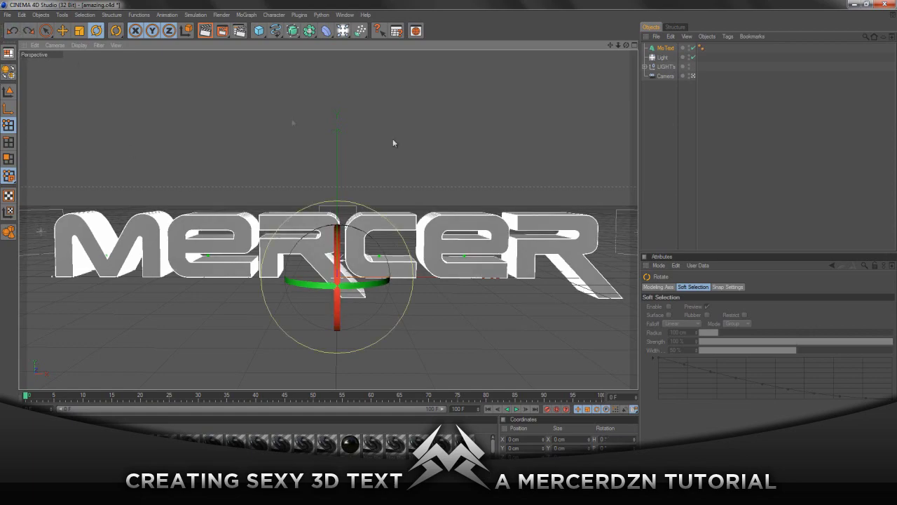
Apply the Mat.9 material to the MoText object and clear the object selection
click(660, 49)
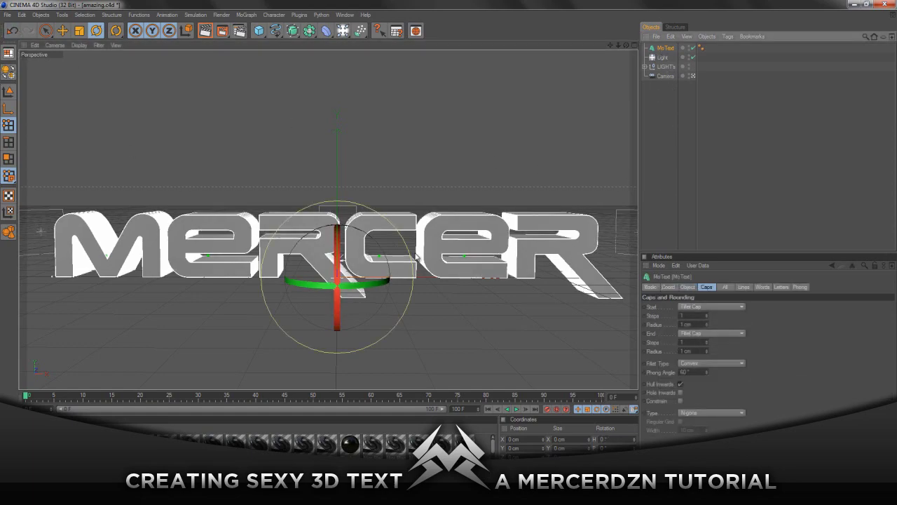
drag(382, 392, 654, 51)
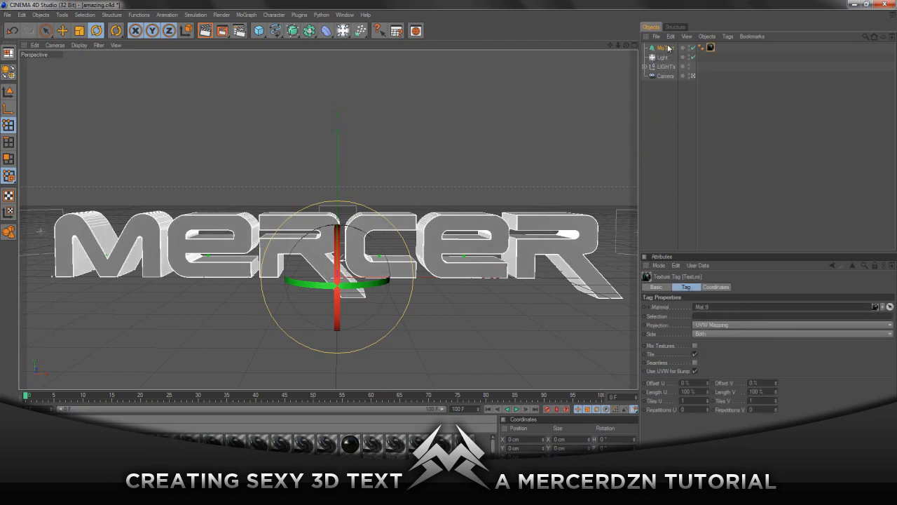
click(668, 48)
click(671, 101)
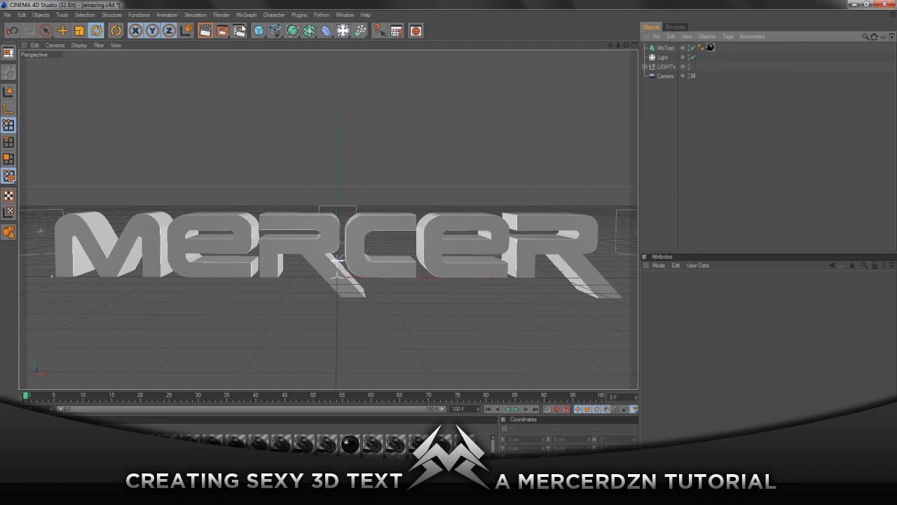
Set the render's save file to TUTORIAL on the Desktop in the render settings
click(241, 32)
drag(217, 11, 240, 62)
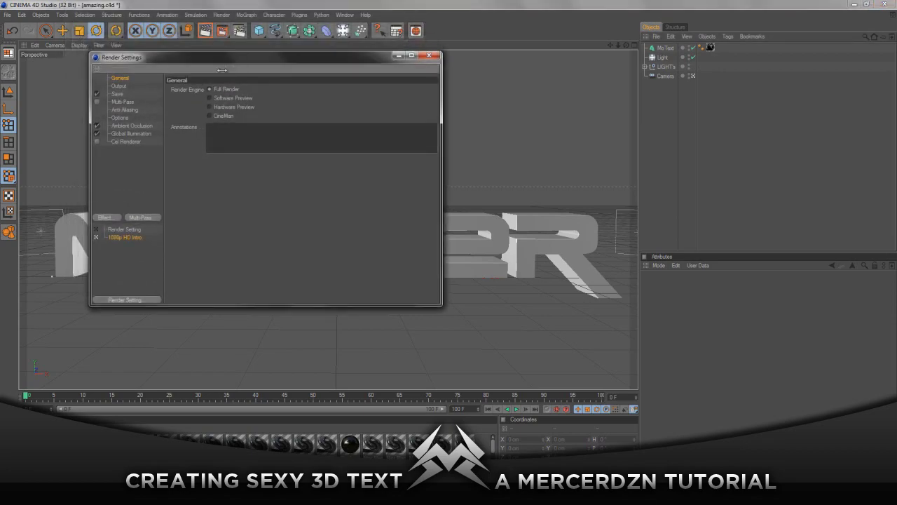
click(119, 85)
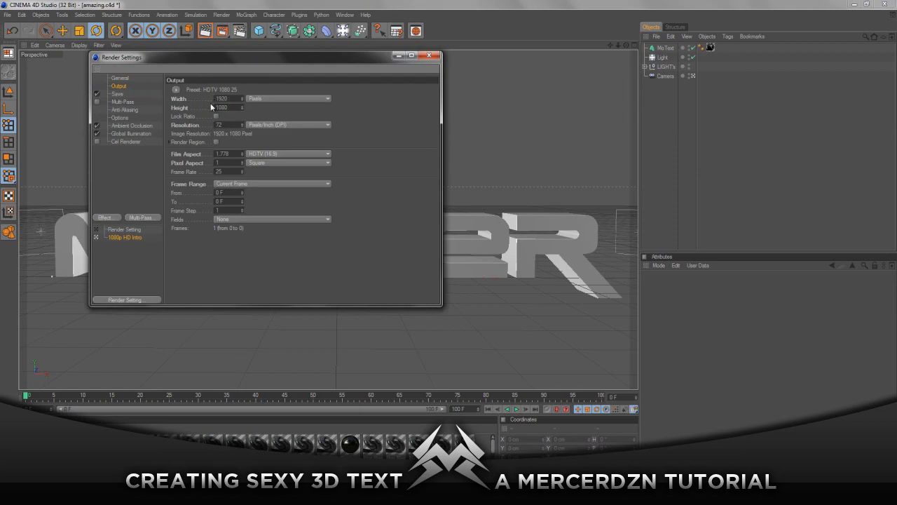
click(130, 96)
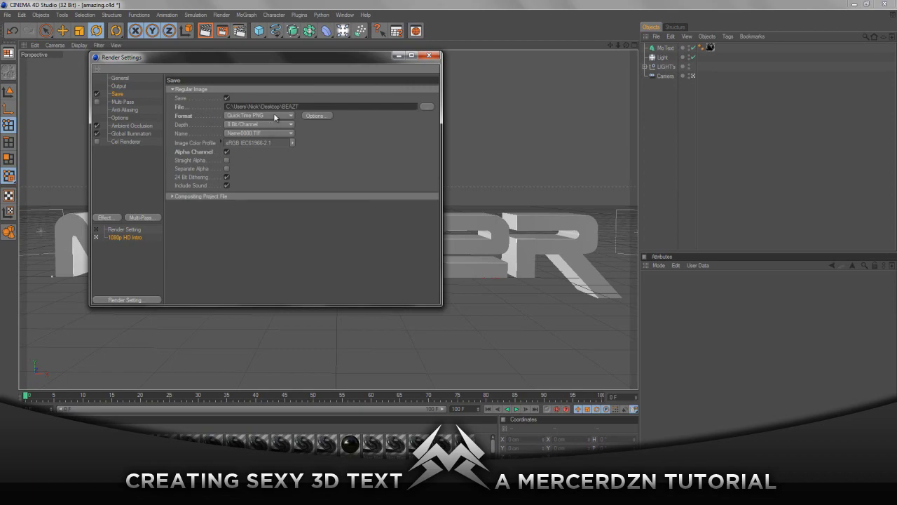
click(428, 107)
text(TUTORIAL)
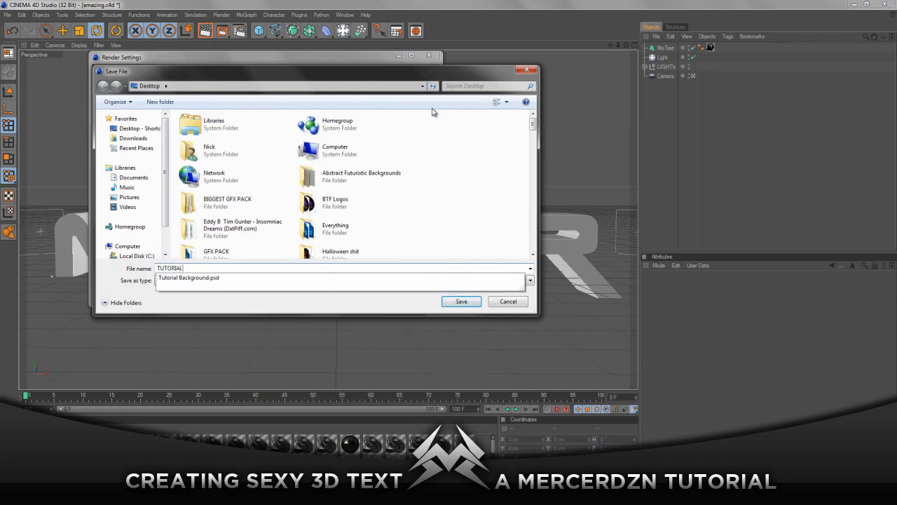
key(Return)
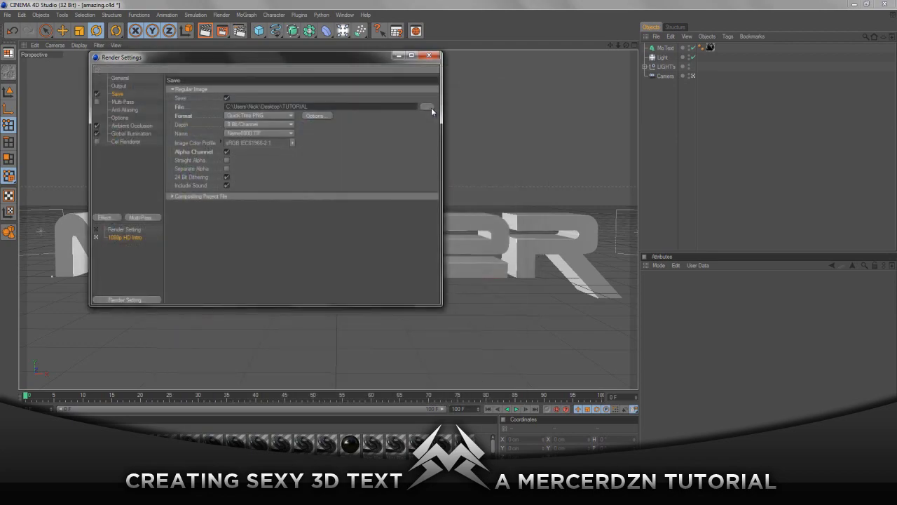
Review the Ambient Occlusion, Global Illumination and available effect options, and close the render settings
click(125, 126)
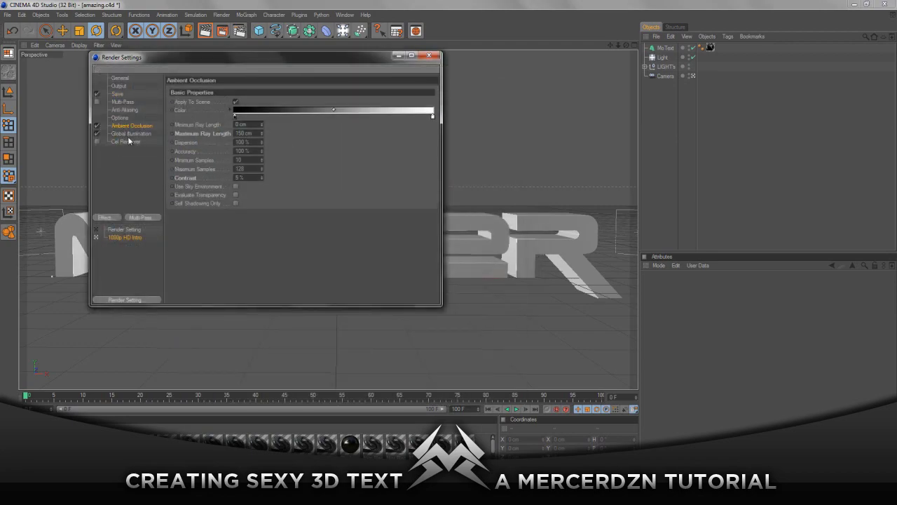
click(130, 134)
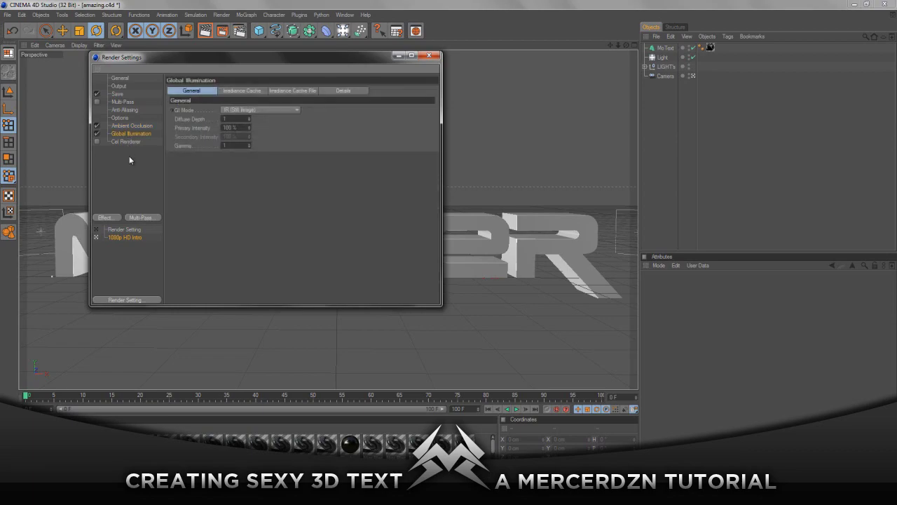
click(107, 220)
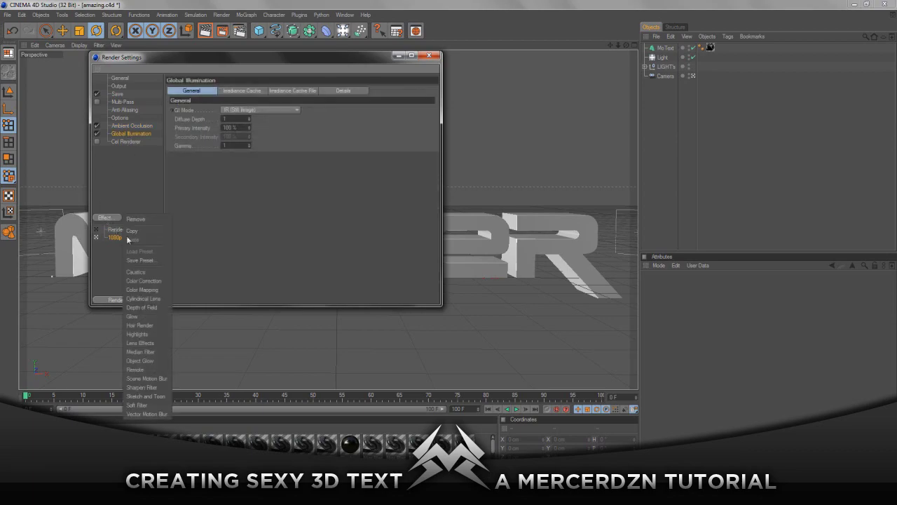
click(139, 193)
click(117, 93)
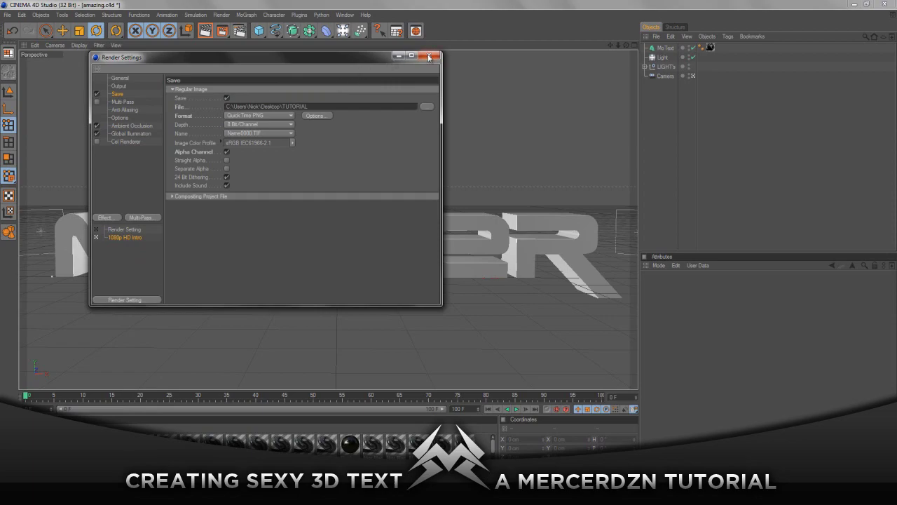
click(429, 56)
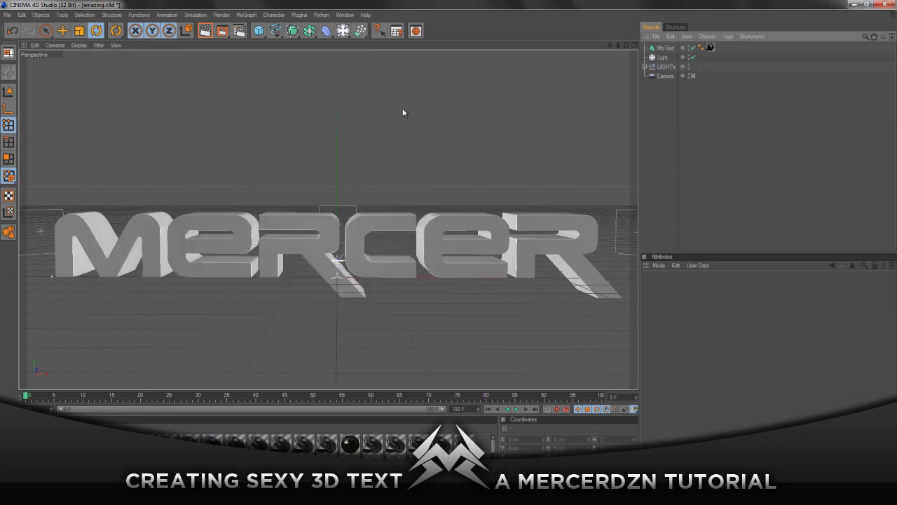
Render the scene to the Picture Viewer, and close both the viewer and the 3D program
click(223, 32)
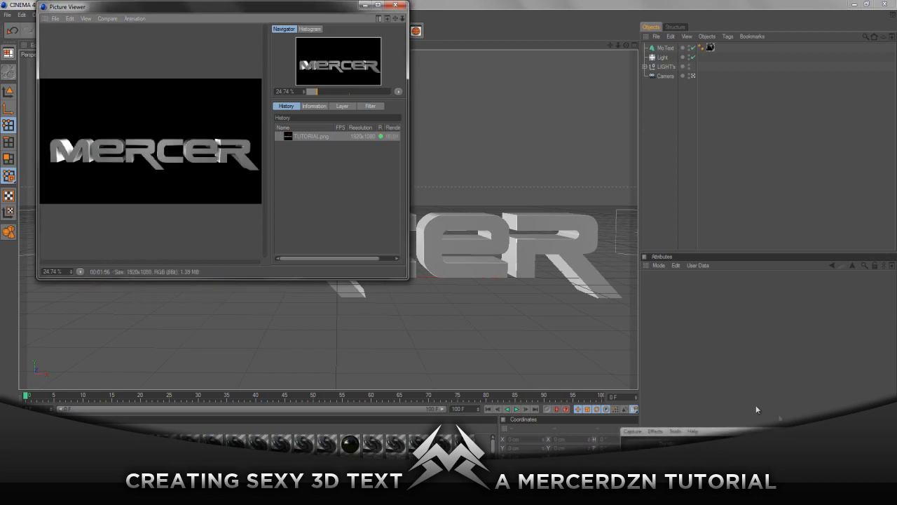
click(399, 4)
click(886, 4)
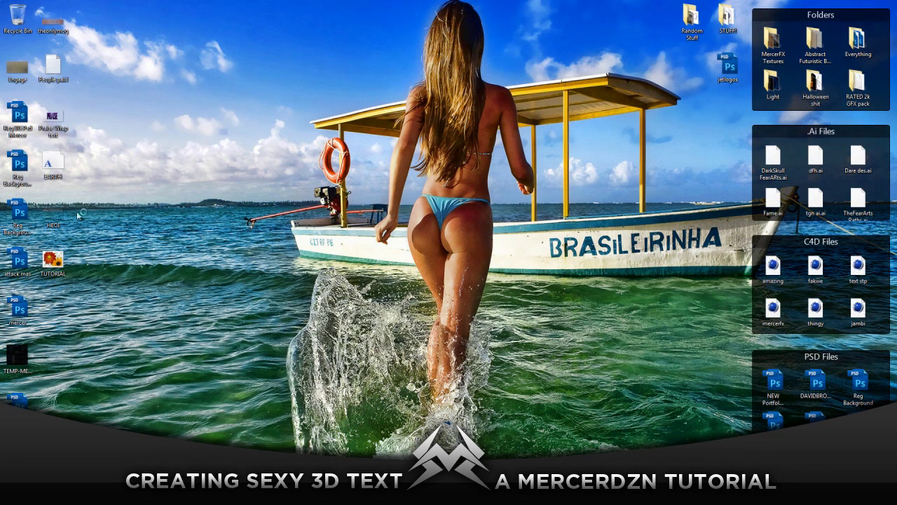
Check the rendered TUTORIAL image in Windows Photo Viewer and launch Photoshop CS5
click(47, 262)
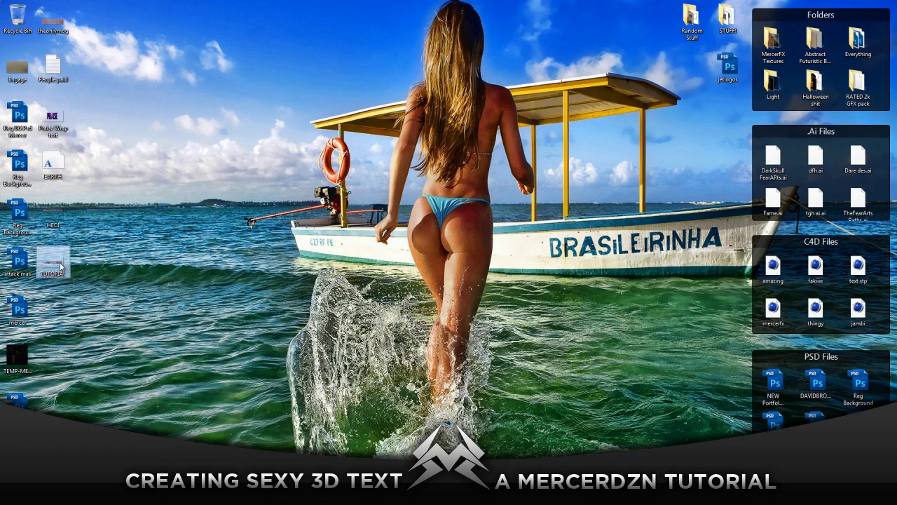
click(192, 319)
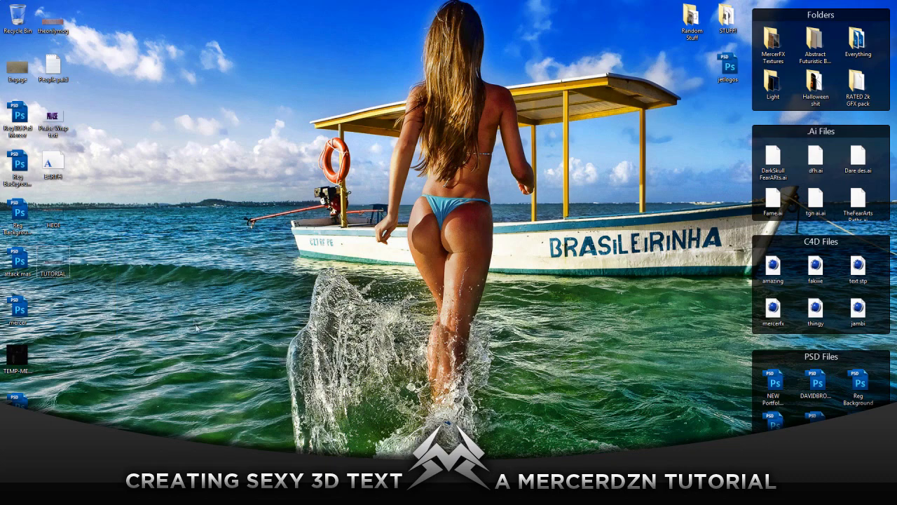
click(174, 493)
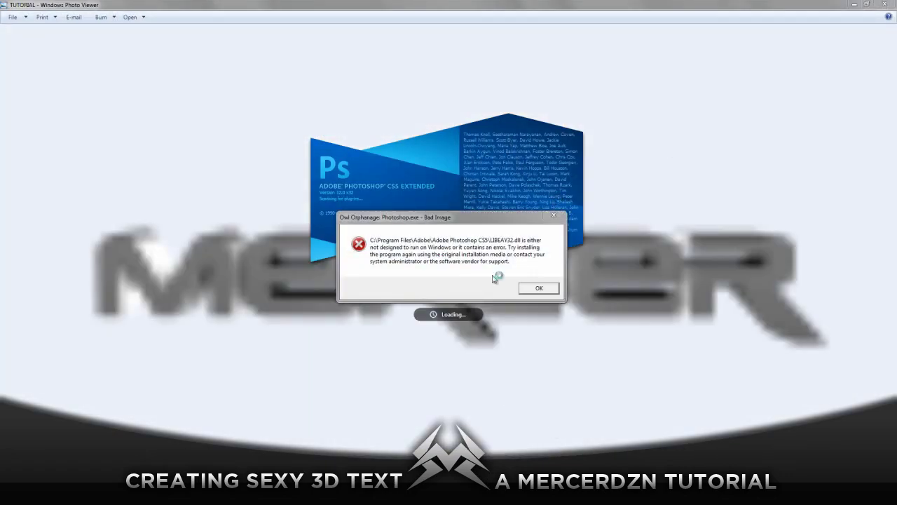
click(539, 288)
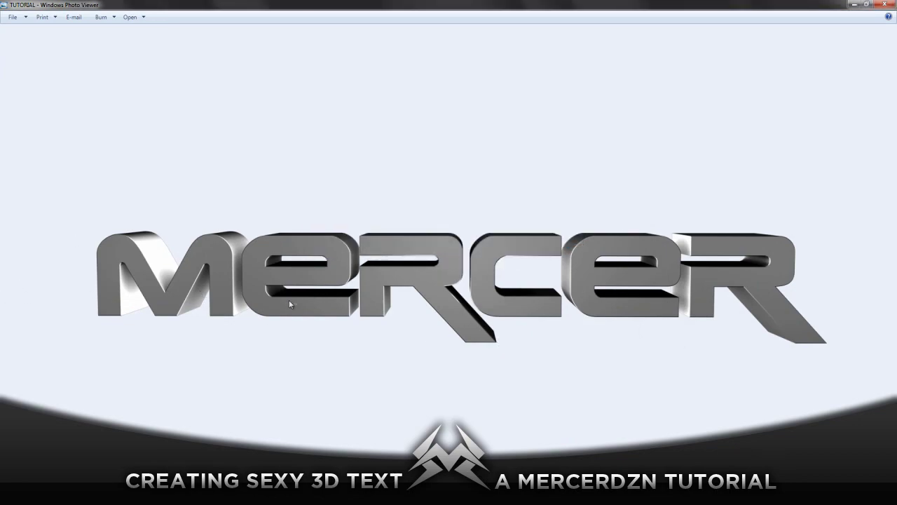
click(885, 4)
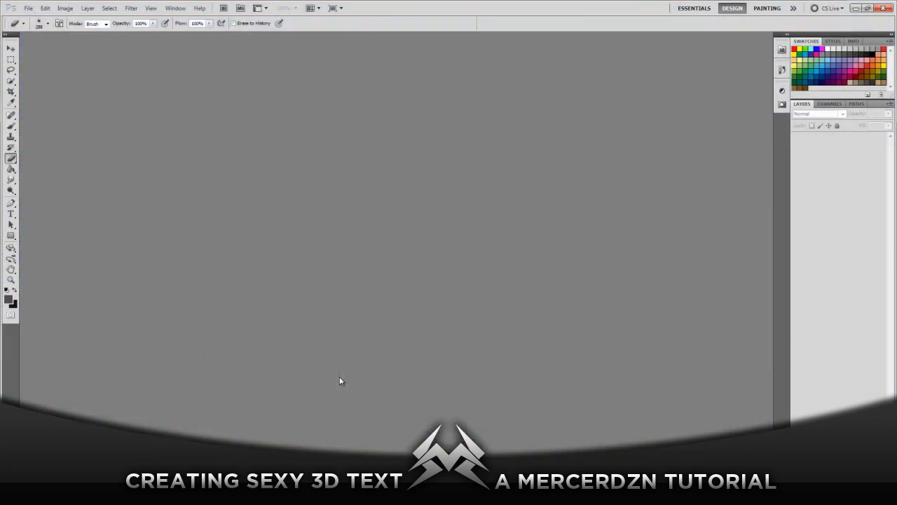
Create a new document 1280 pixels wide and 720 pixels high with a white background
click(26, 8)
click(26, 8)
click(44, 8)
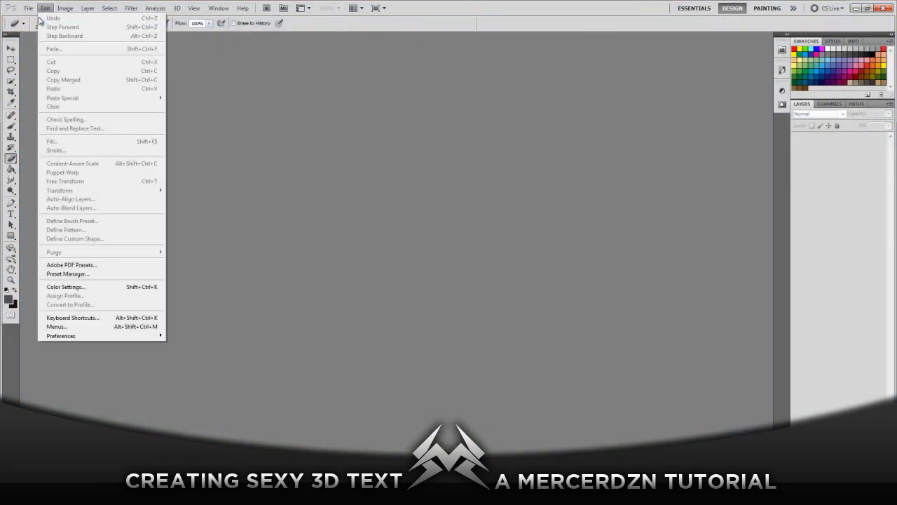
click(32, 18)
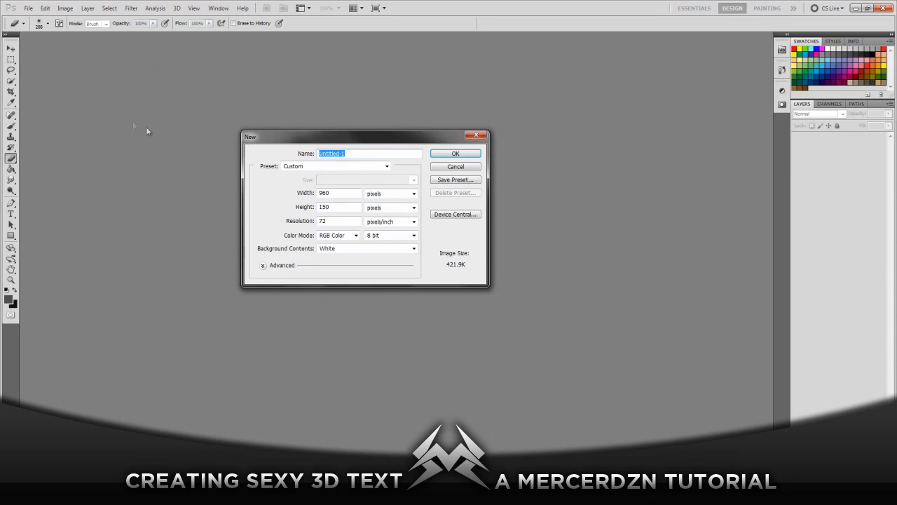
double_click(351, 193)
text(1280)
key(Tab)
key(Tab)
text(720)
key(Return)
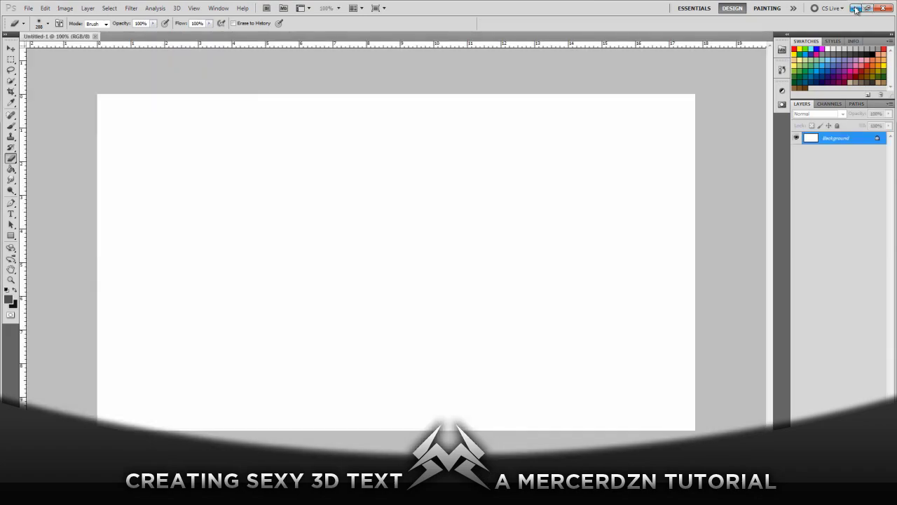
Open TUTORIAL.png from the desktop in Photoshop and move its MERCER text into the new document
click(857, 8)
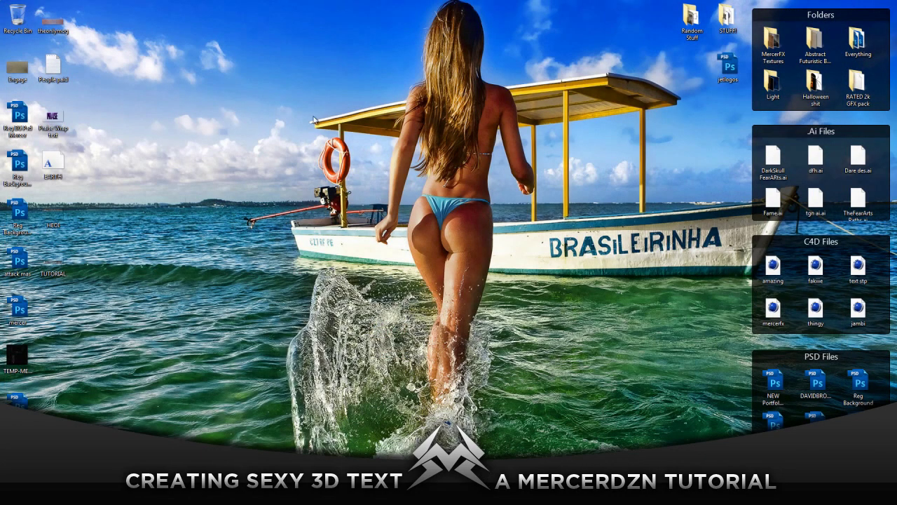
drag(53, 265, 496, 38)
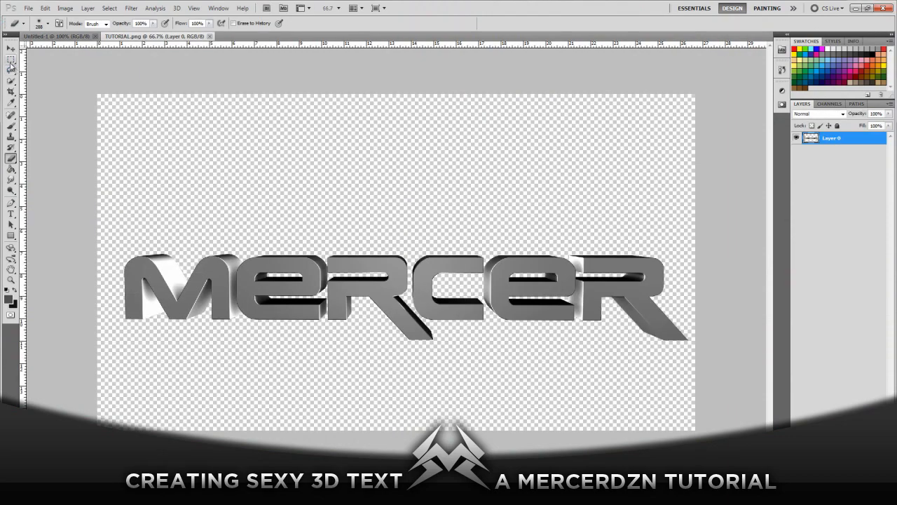
click(11, 49)
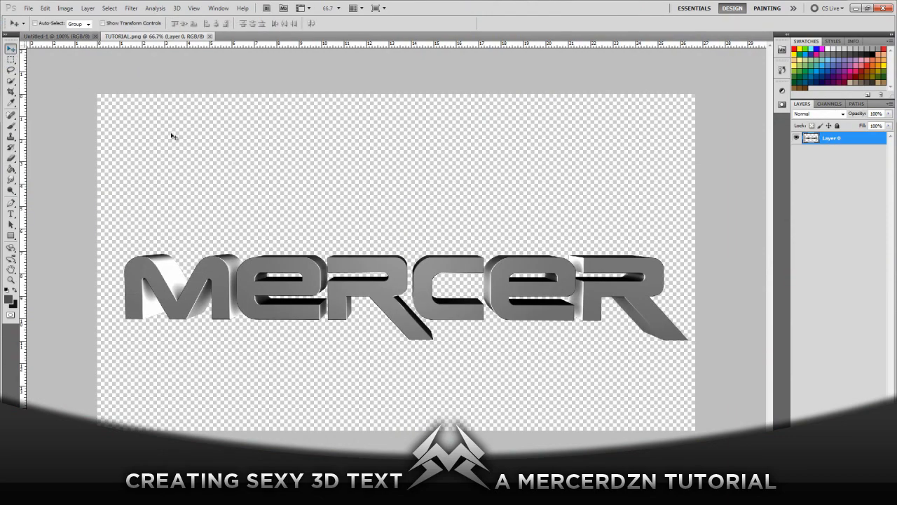
drag(382, 273, 487, 245)
Scale the MERCER text down to about 50% and position it near the middle of the canvas
key(ctrl+t)
drag(93, 205, 228, 266)
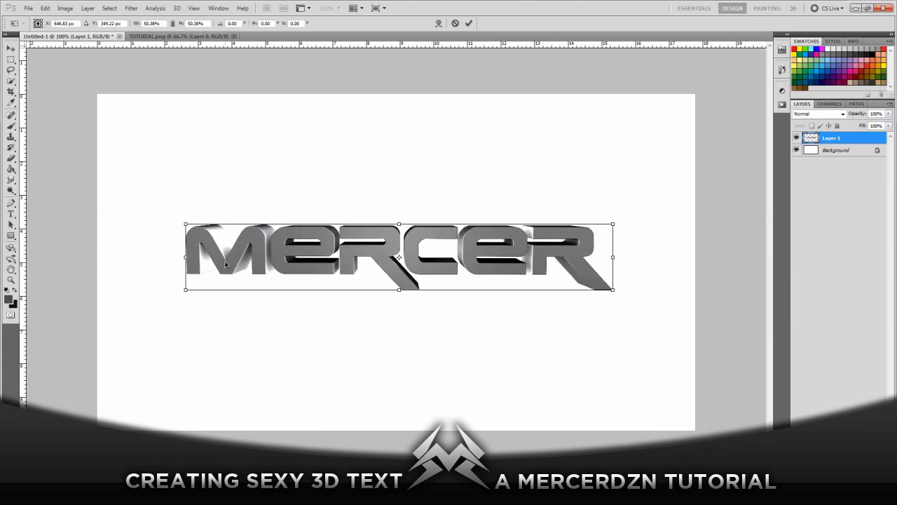
click(469, 25)
Convert the Background into a regular layer and give it a dark grey Color Overlay
double_click(841, 150)
key(Return)
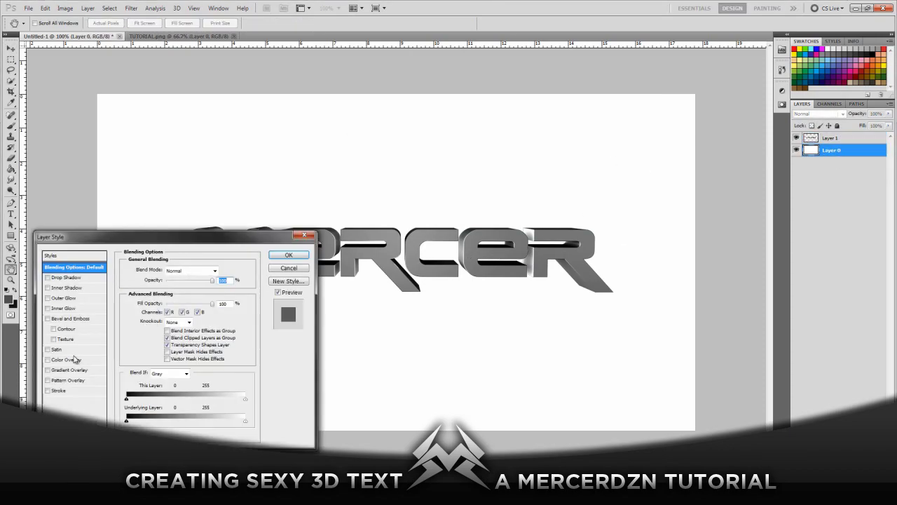
click(68, 359)
click(219, 270)
drag(251, 403, 190, 418)
click(430, 309)
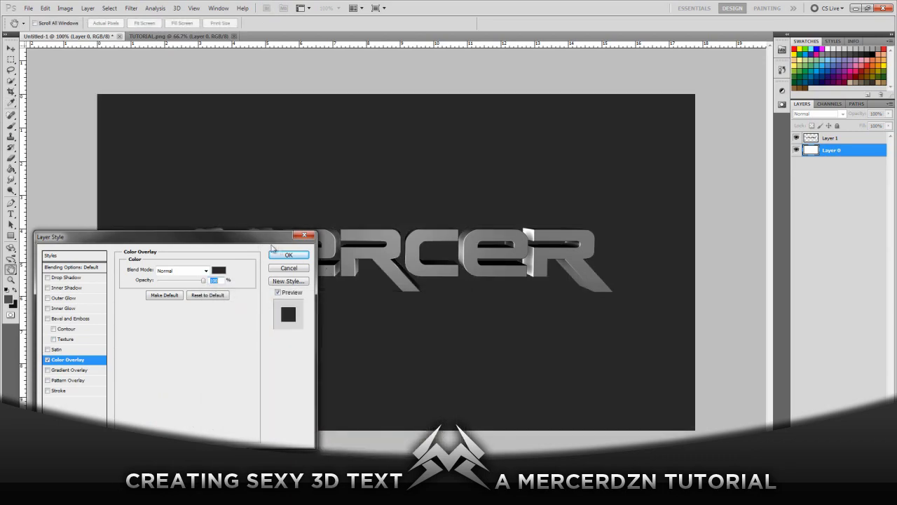
click(288, 254)
Add a bright blue Color Overlay to the MERCER text layer with the blend mode set to Overlay
click(850, 139)
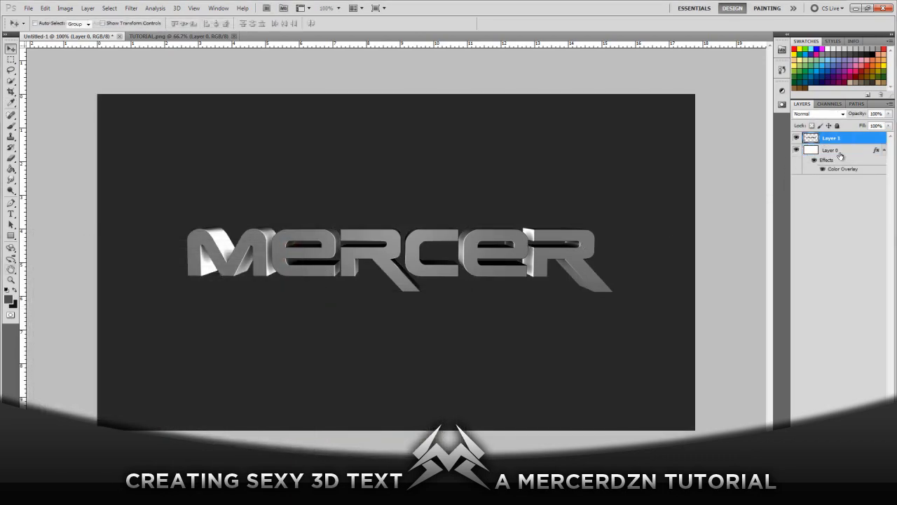
double_click(849, 139)
drag(164, 238, 640, 253)
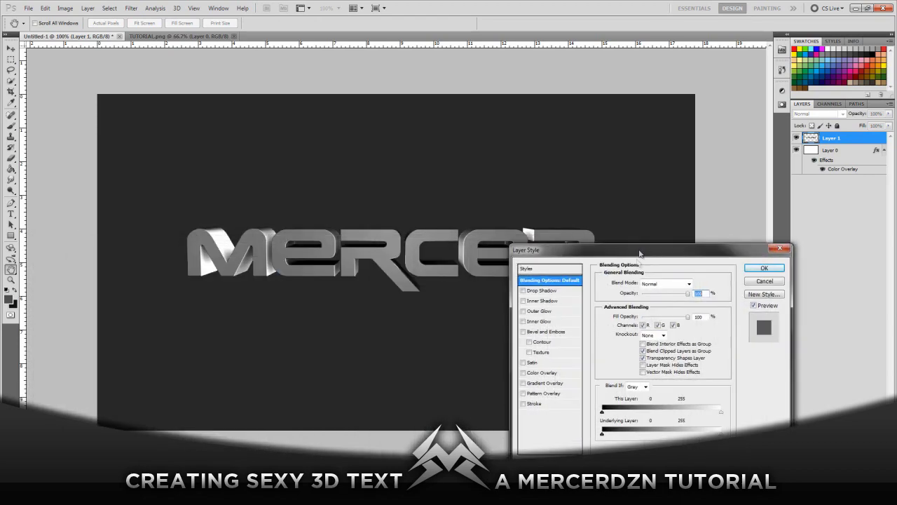
click(543, 372)
click(693, 283)
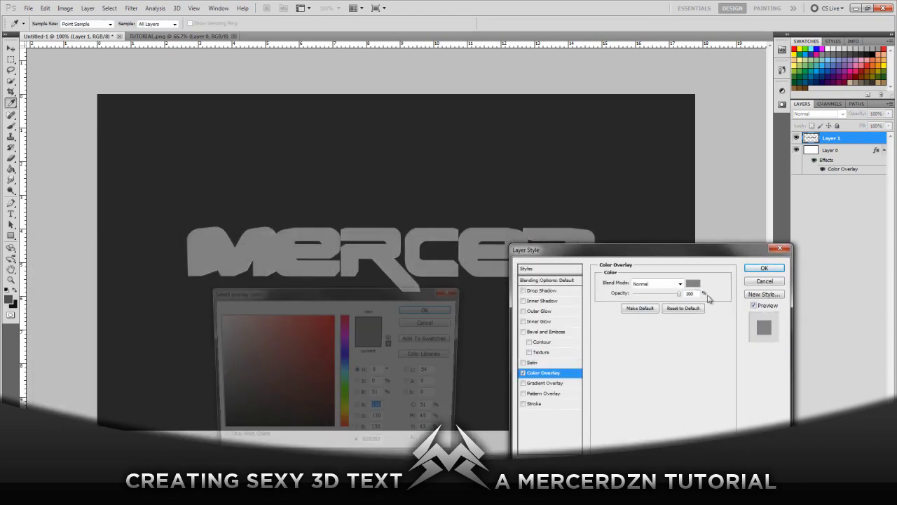
click(345, 368)
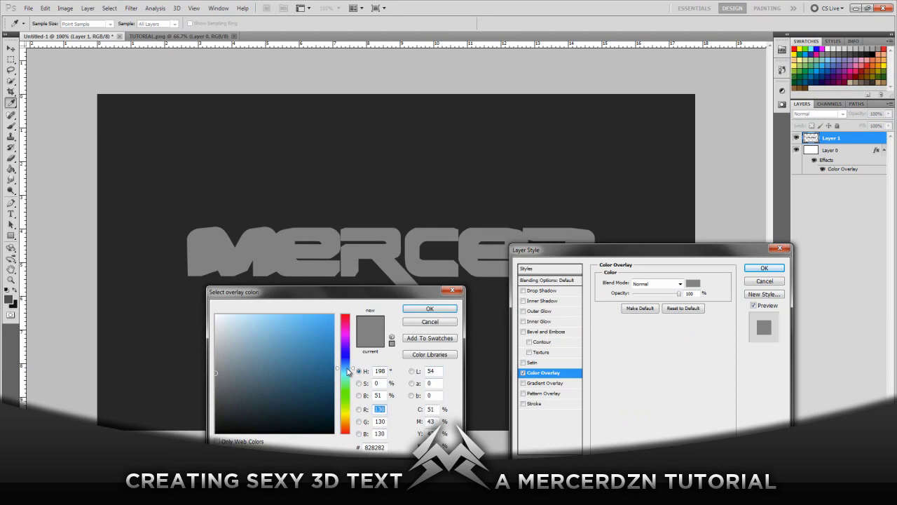
click(334, 315)
click(429, 309)
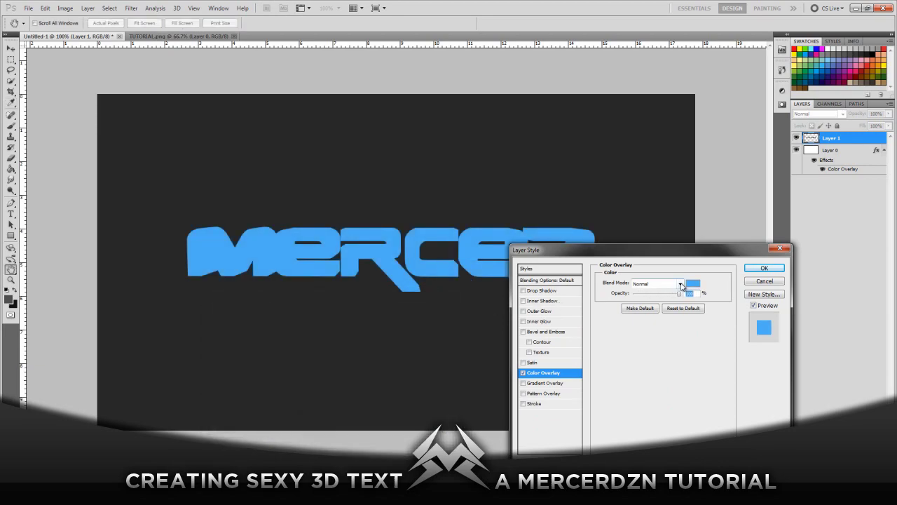
click(680, 284)
click(637, 176)
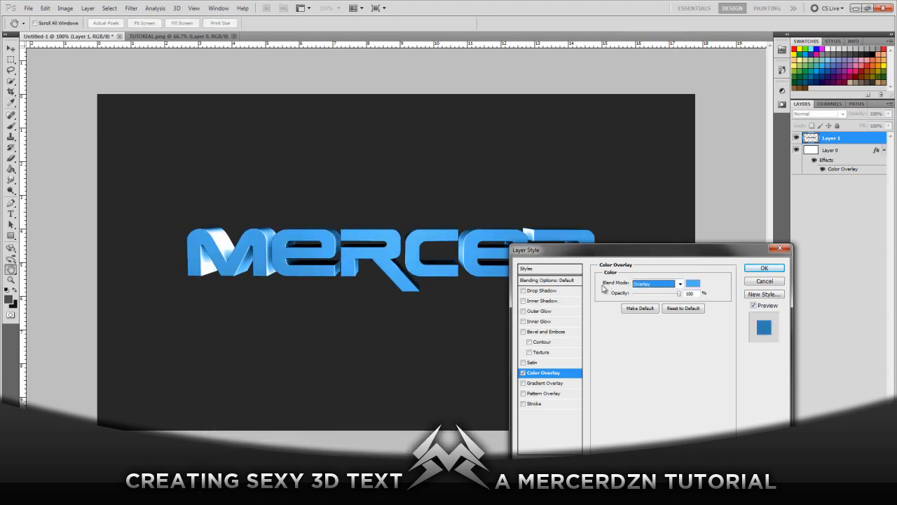
Add a black-to-white Gradient Overlay to the text layer in Overlay blend mode at about 80% opacity
click(551, 383)
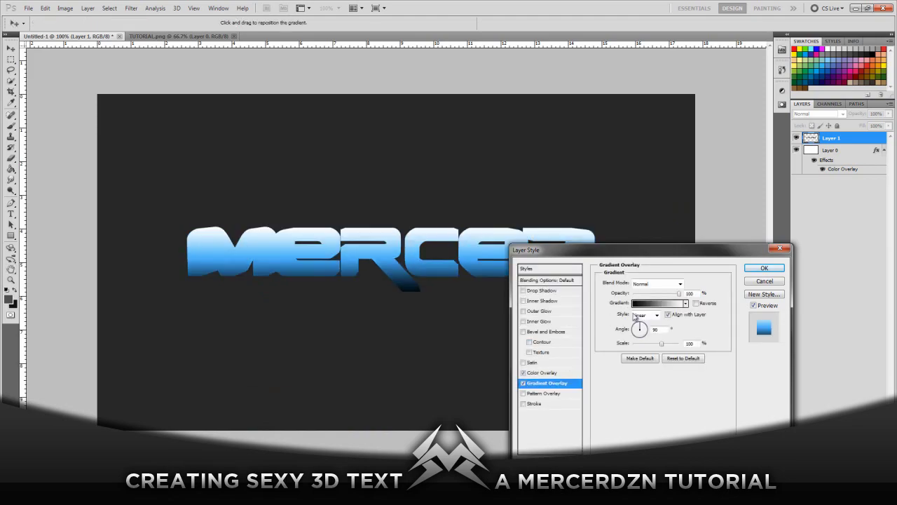
click(680, 283)
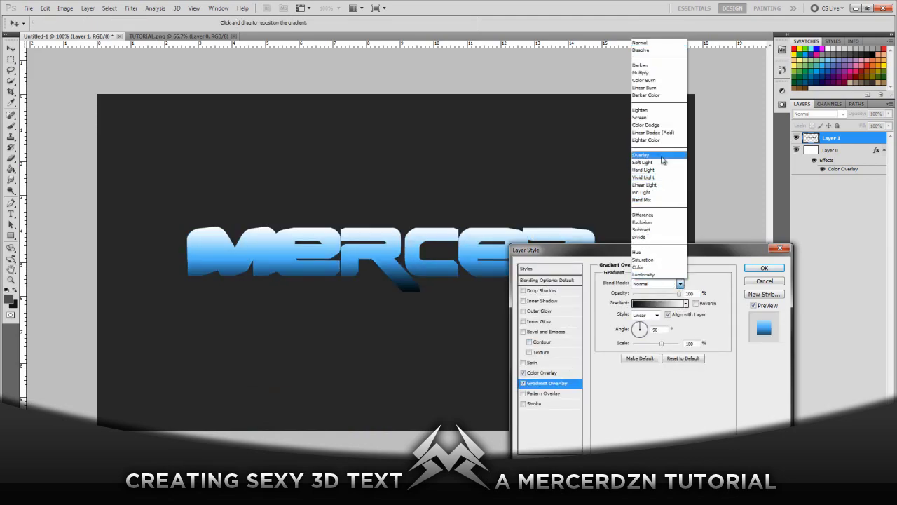
click(640, 190)
key(Tab)
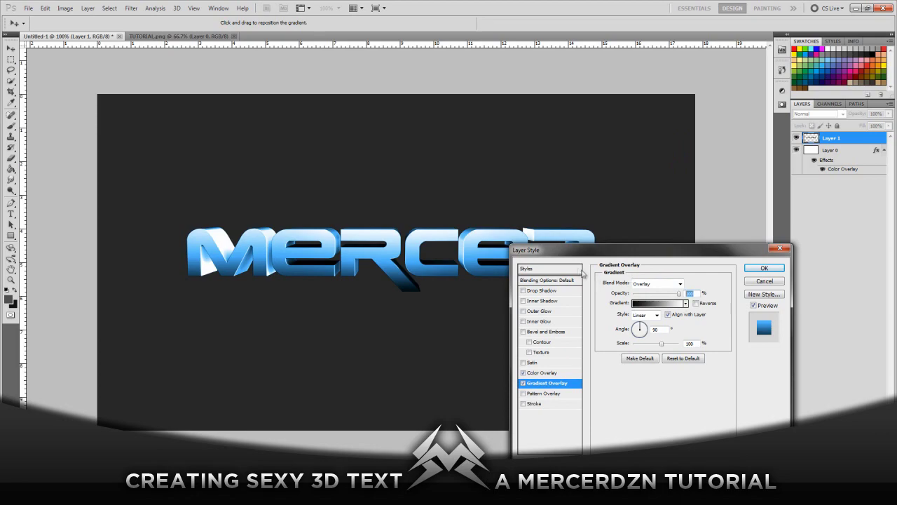
text(80)
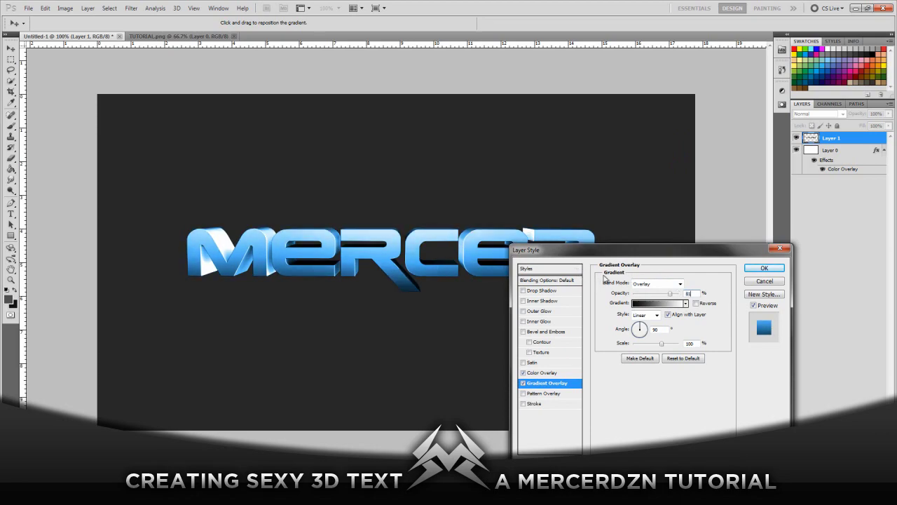
Add a Drop Shadow to the text with 0 px distance, 12% spread and an increased size, and apply the layer style
drag(585, 256, 277, 281)
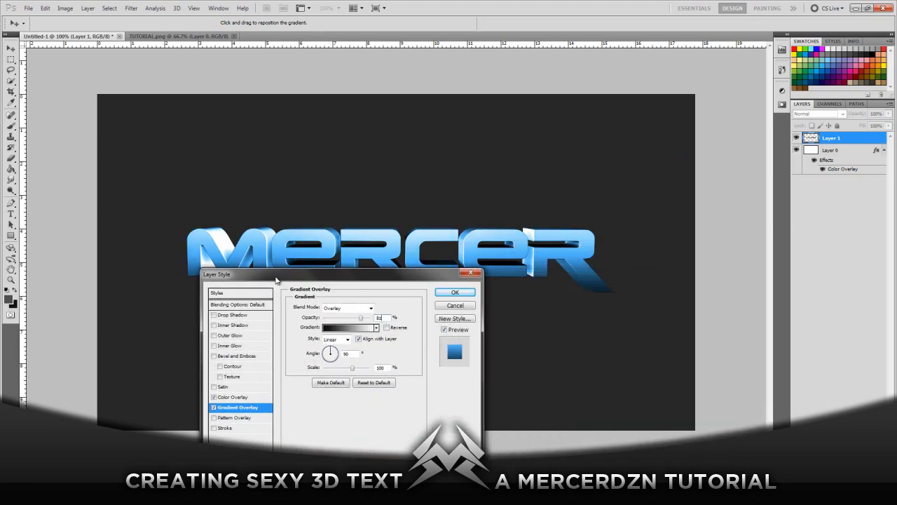
click(218, 315)
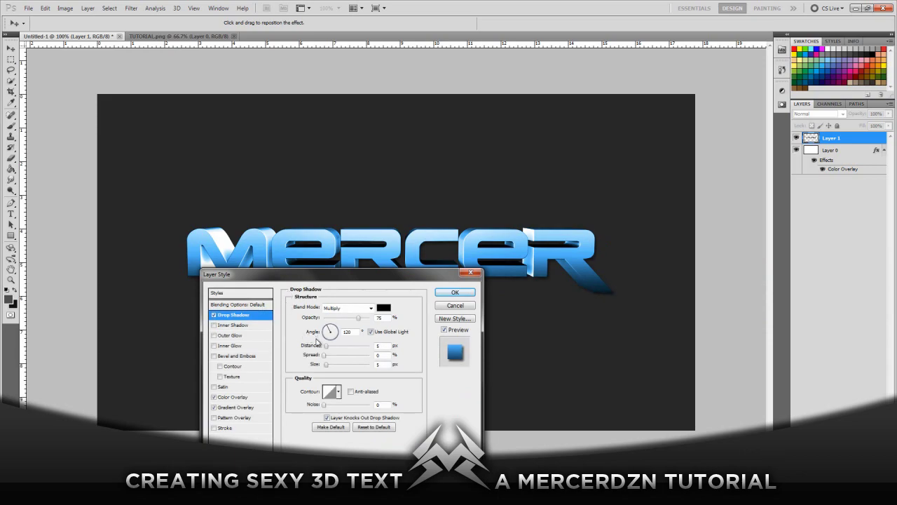
drag(328, 349, 323, 356)
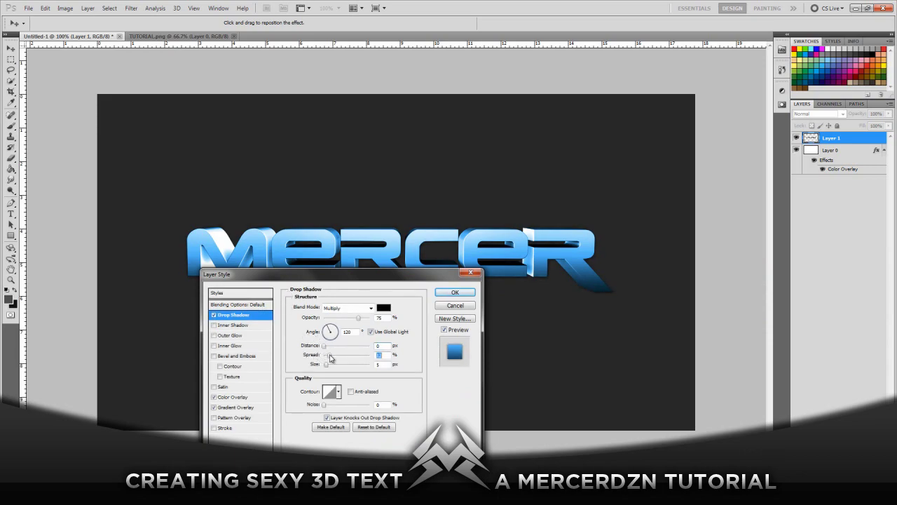
drag(328, 368, 332, 366)
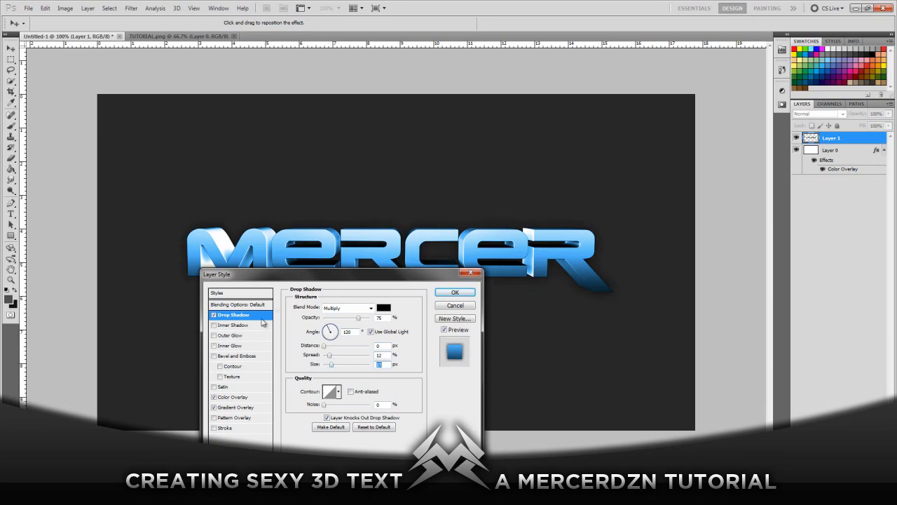
drag(302, 281, 258, 307)
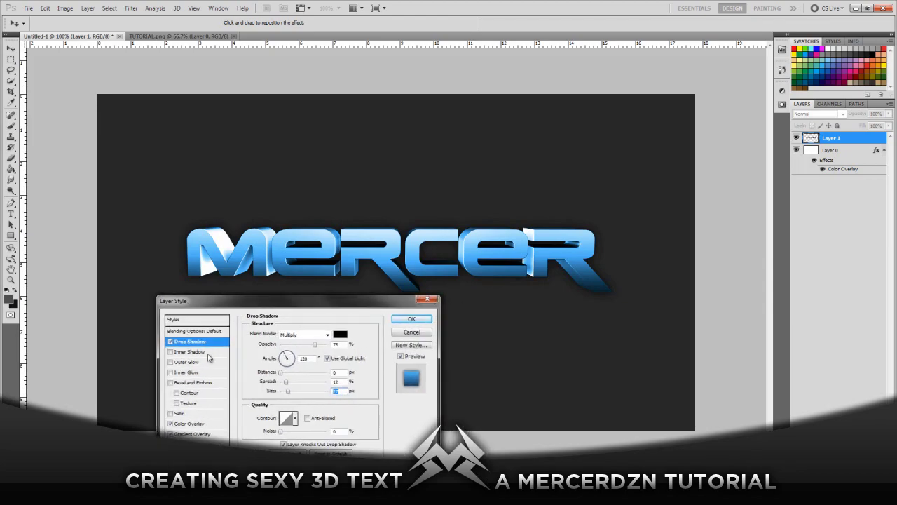
click(420, 321)
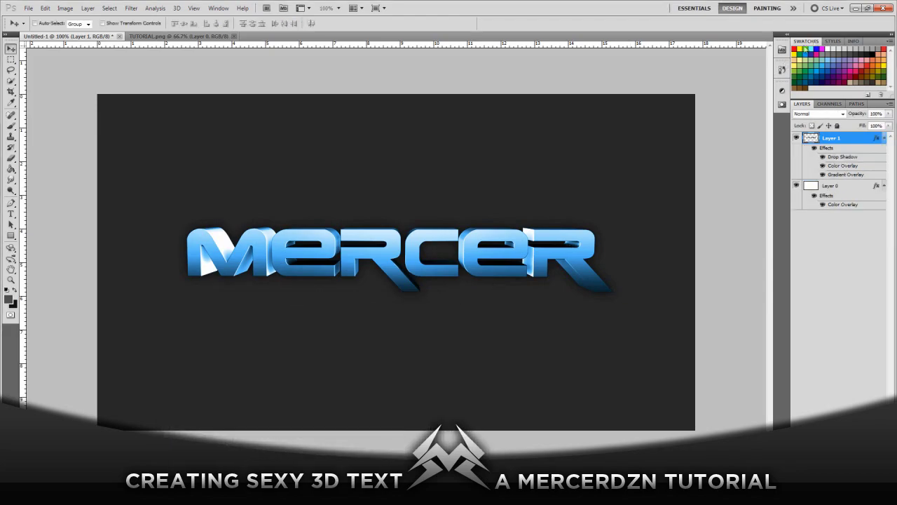
Open wallpaper-1187464 from the MercerFX Textures folder in Photoshop and activate the Rectangular Marquee tool
click(854, 9)
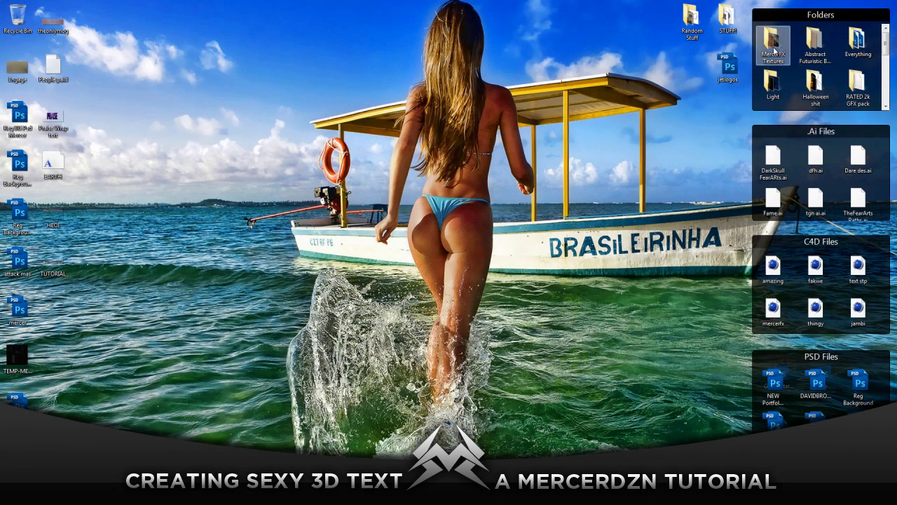
double_click(773, 42)
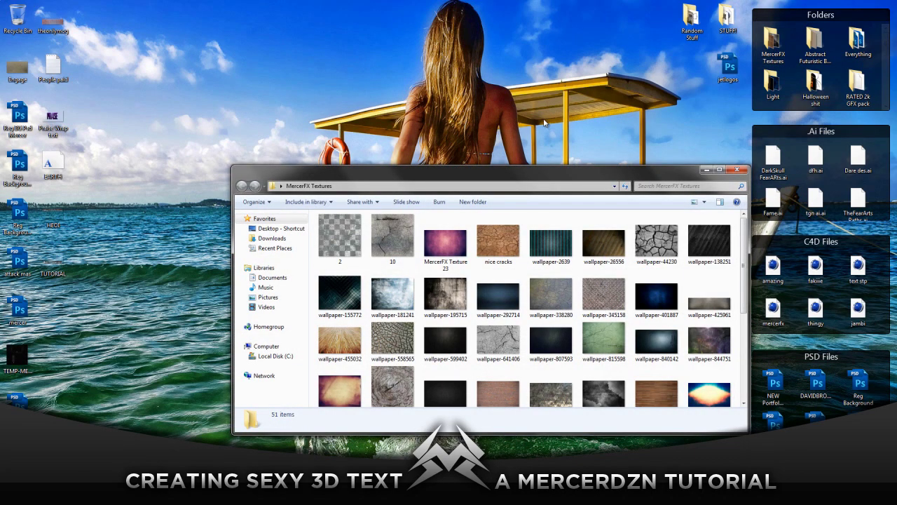
click(609, 394)
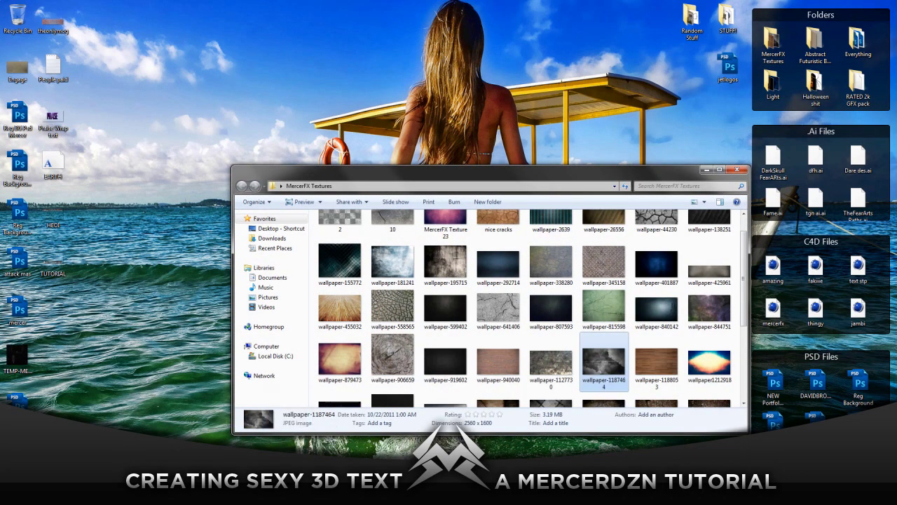
drag(604, 363, 443, 36)
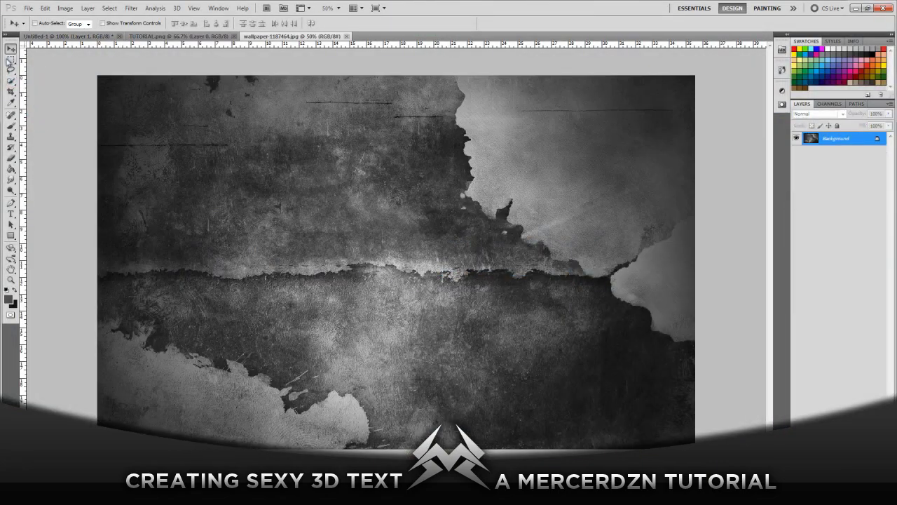
click(10, 59)
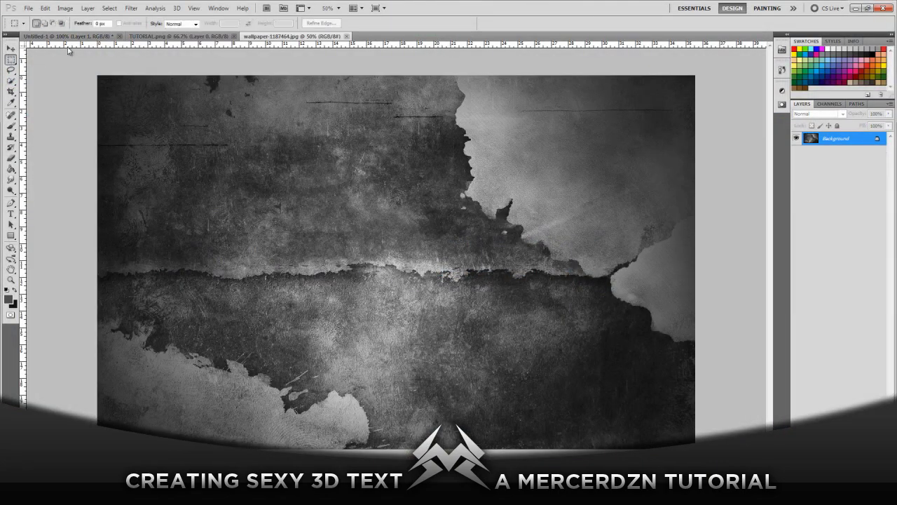
Cut the wallpaper texture's upper-left area onto its own layer, then move it into Untitled-1 over the MERCER text
drag(393, 226, 420, 234)
right_click(278, 148)
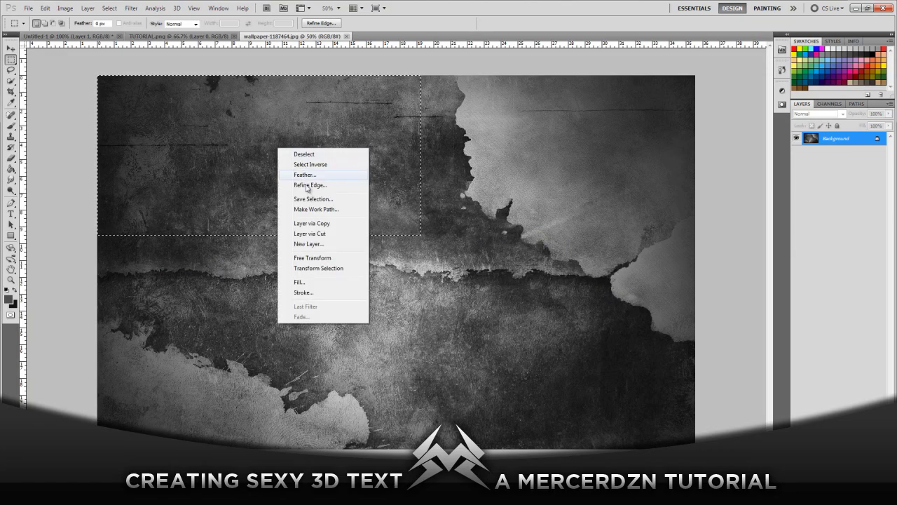
click(313, 234)
key(v)
drag(218, 122, 359, 242)
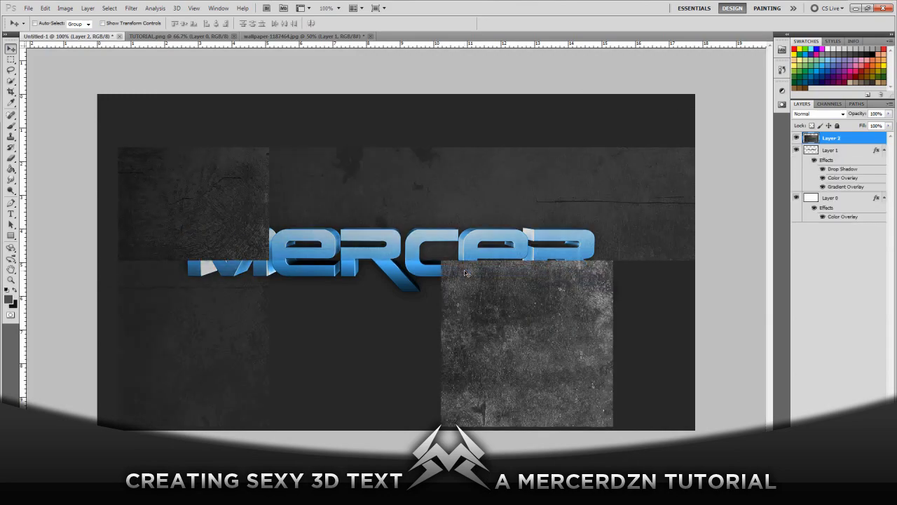
drag(538, 272, 481, 230)
Clip the wallpaper texture layer to the MERCER text layer with a clipping mask
right_click(859, 137)
key(Escape)
right_click(855, 140)
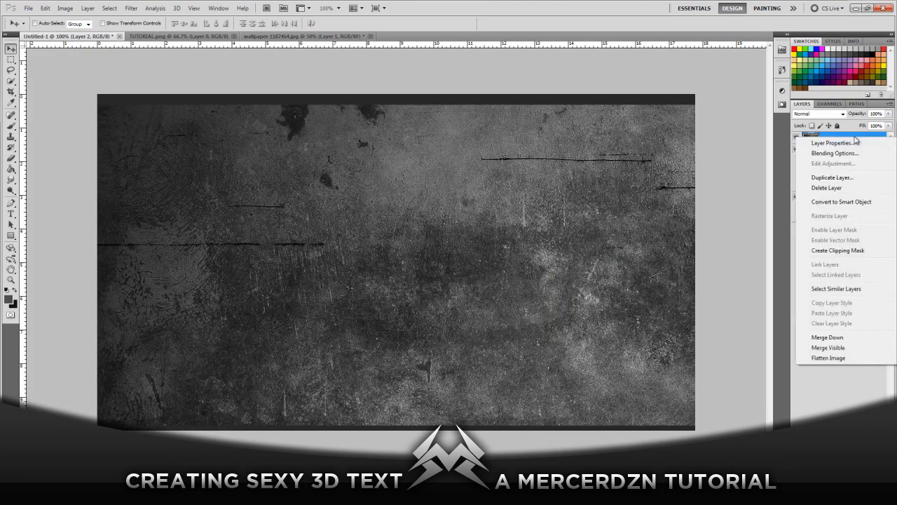
click(844, 250)
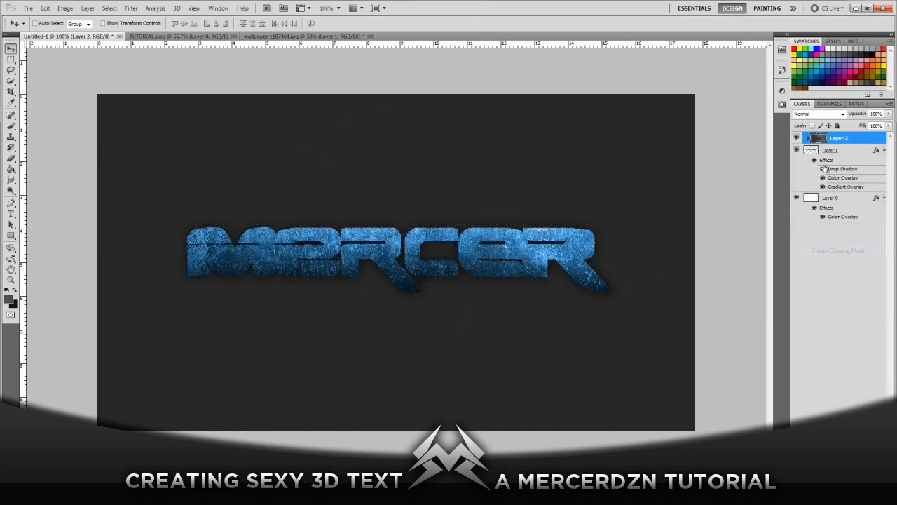
Scale the clipped texture to about 72.6%, center it over the text, and set its blend mode to Soft Light
click(843, 115)
click(844, 116)
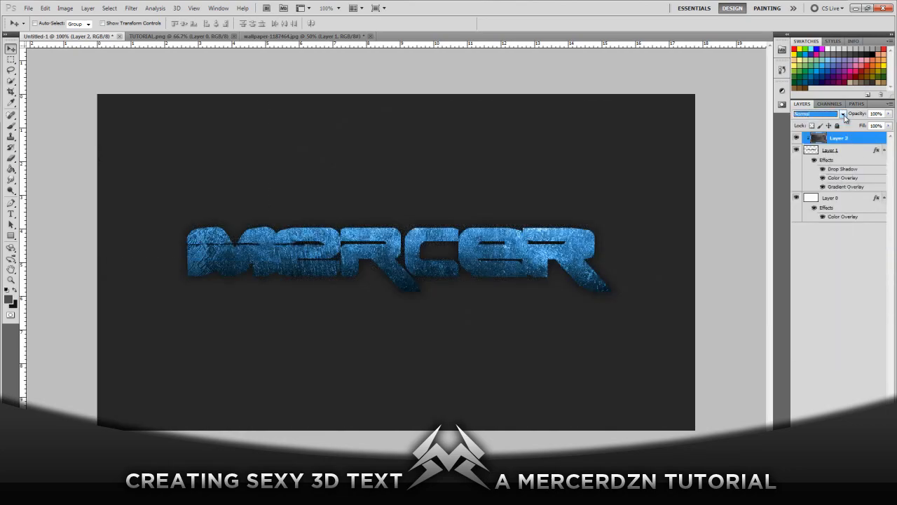
key(ctrl+t)
drag(710, 105, 533, 192)
drag(443, 257, 546, 224)
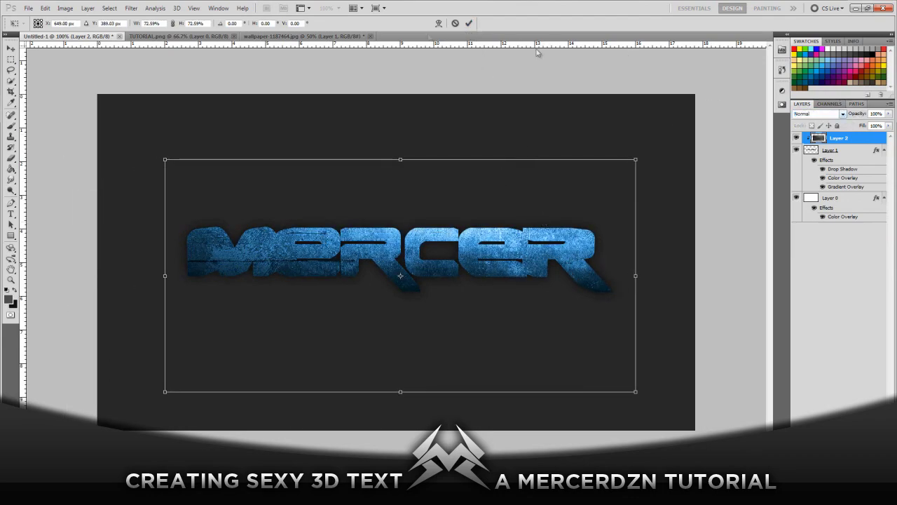
click(469, 24)
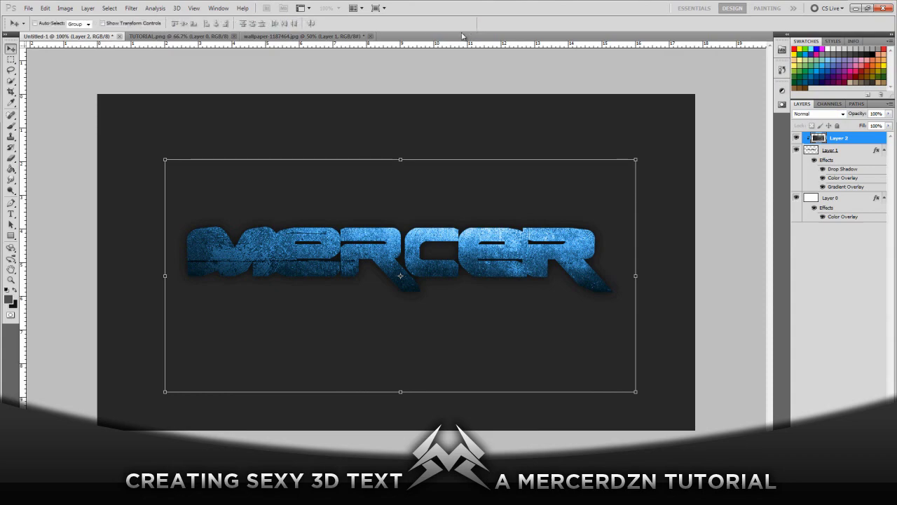
click(844, 114)
click(813, 244)
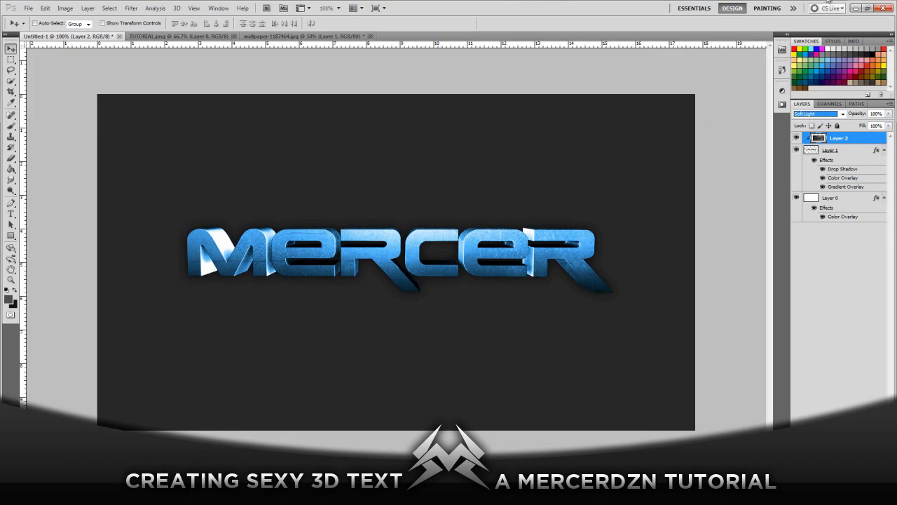
Open Grunge Wall.jpg from the Textures folder of RATED 2k GFX pack and place it over the text in Untitled-1
click(856, 7)
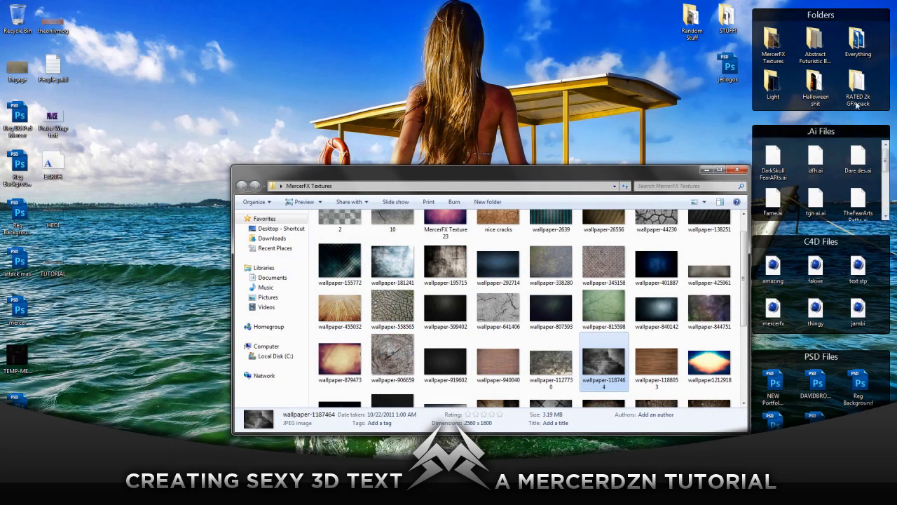
double_click(859, 96)
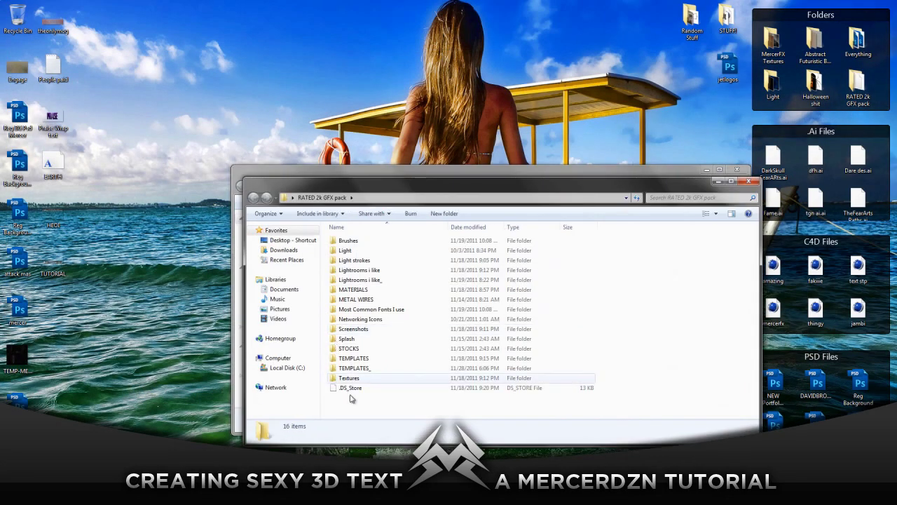
double_click(349, 379)
click(566, 251)
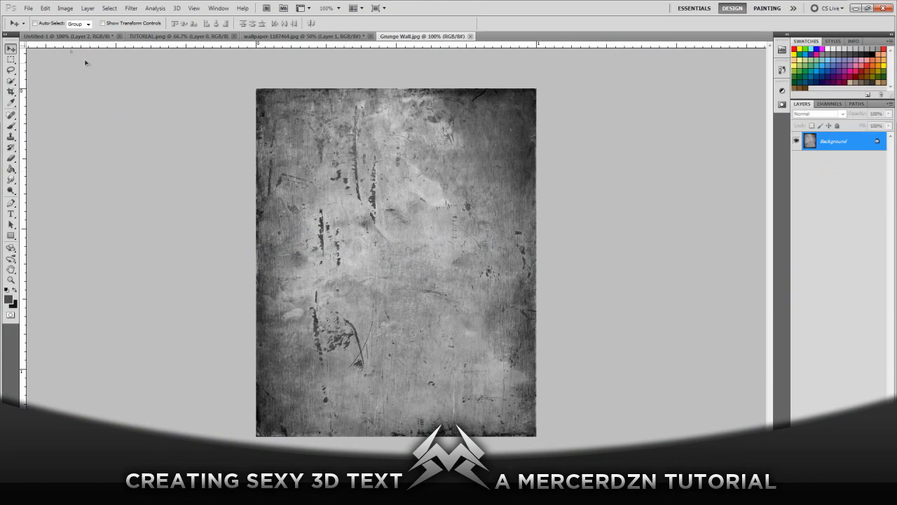
drag(61, 36, 365, 231)
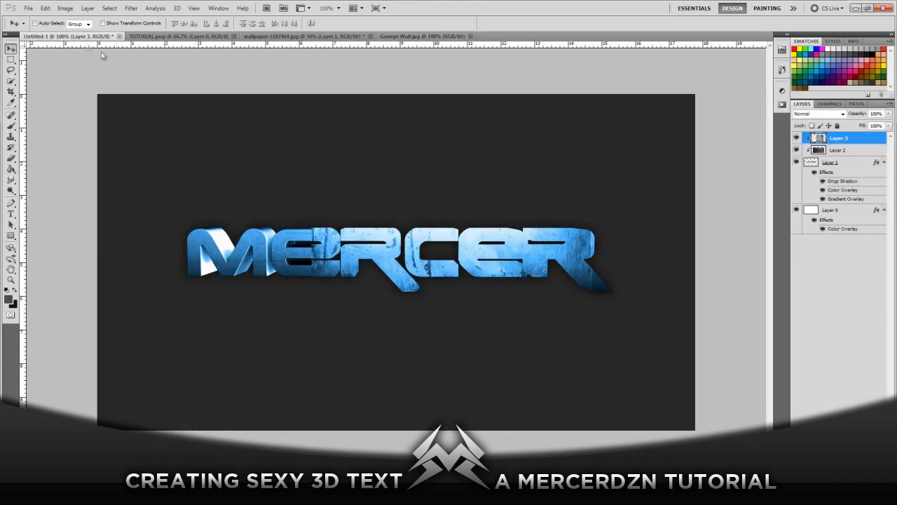
Flip the Grunge Wall texture layer horizontally
click(46, 8)
mouse_move(151, 190)
click(197, 288)
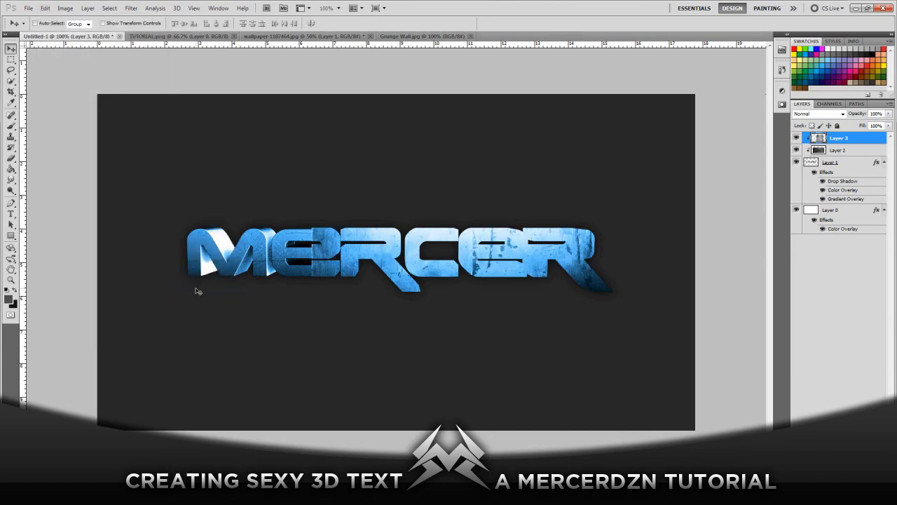
Rotate the Grunge Wall texture about 90° and position it over the text from the M through the second E
key(ctrl+t)
drag(424, 265, 304, 235)
drag(349, 120, 552, 300)
drag(495, 301, 513, 293)
drag(588, 290, 586, 288)
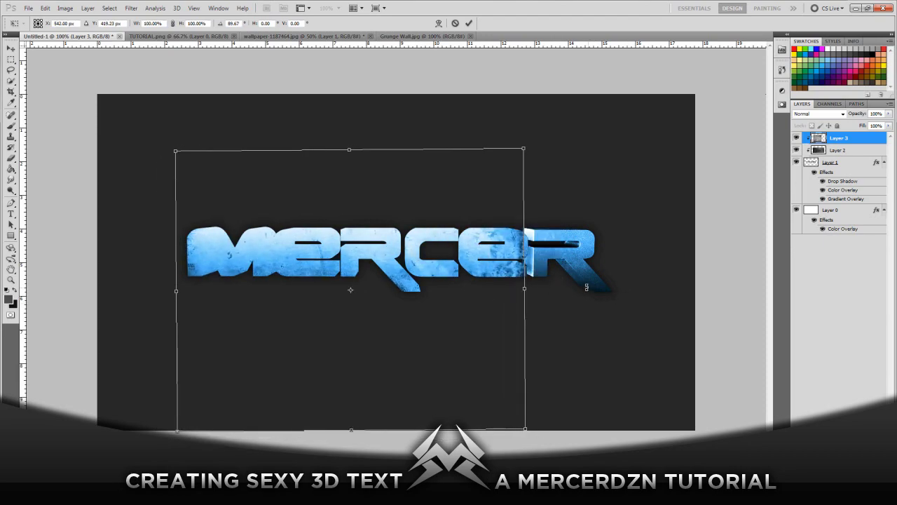
click(469, 23)
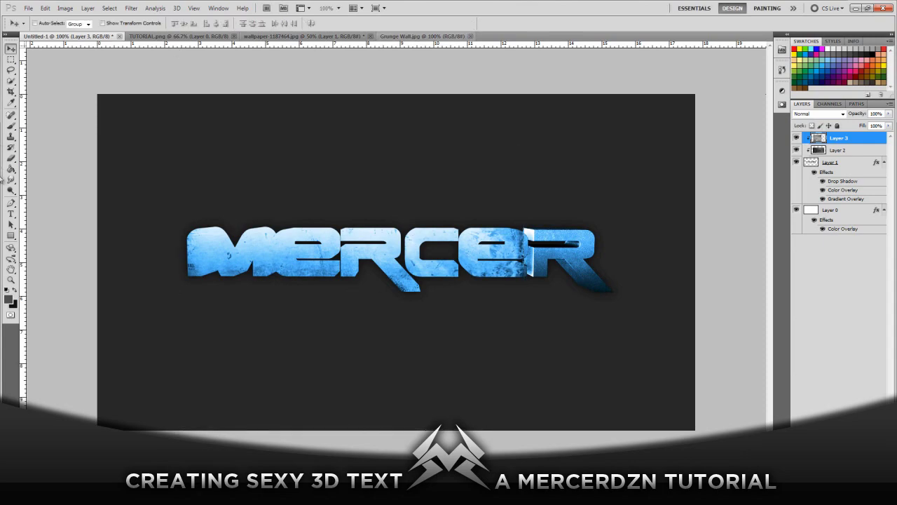
Release the Grunge Wall layer's clipping mask and fade out its right edge with a large soft Eraser
click(12, 158)
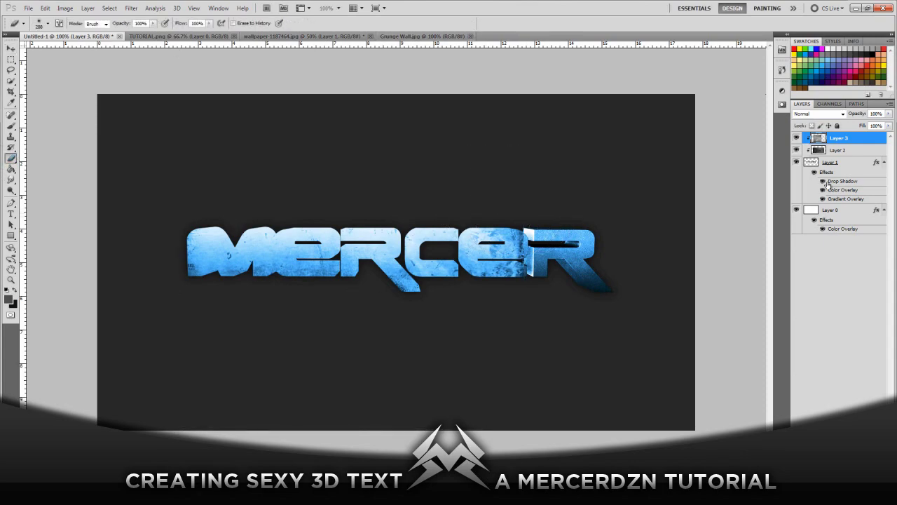
right_click(859, 145)
click(839, 255)
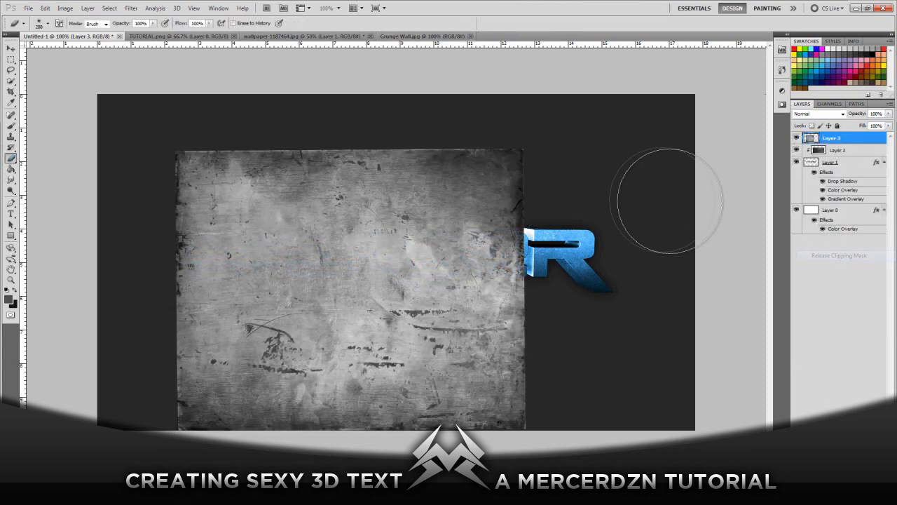
mouse_move(517, 156)
mouse_down()
mouse_move(527, 468)
mouse_move(500, 150)
mouse_up()
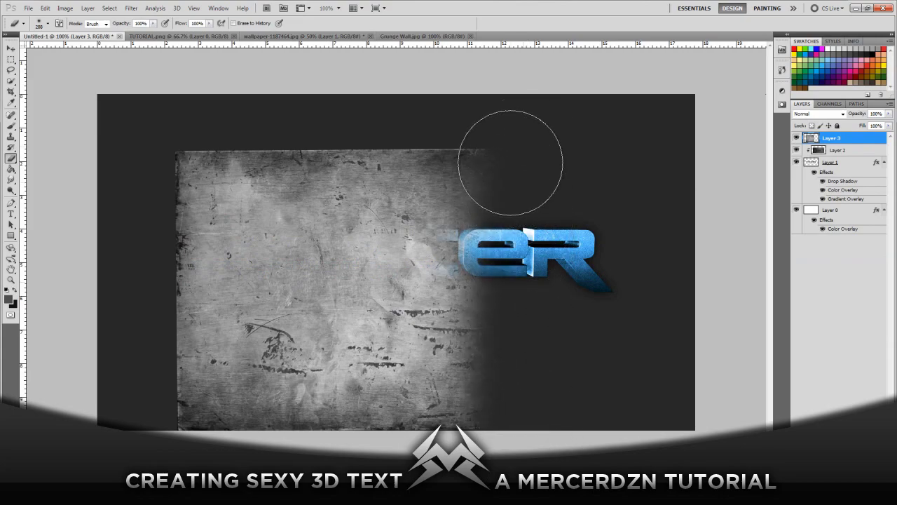
Duplicate the faded Grunge Wall layer and flip the copy horizontally
right_click(845, 142)
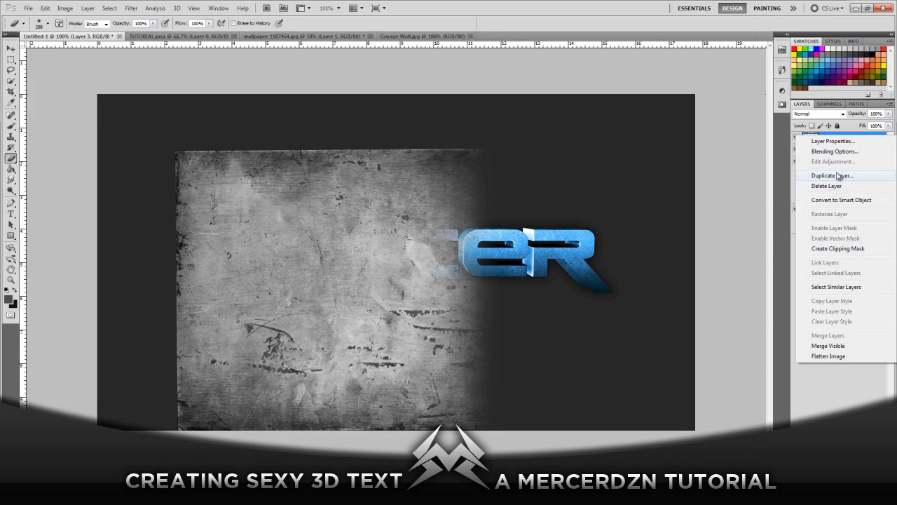
click(839, 176)
key(Return)
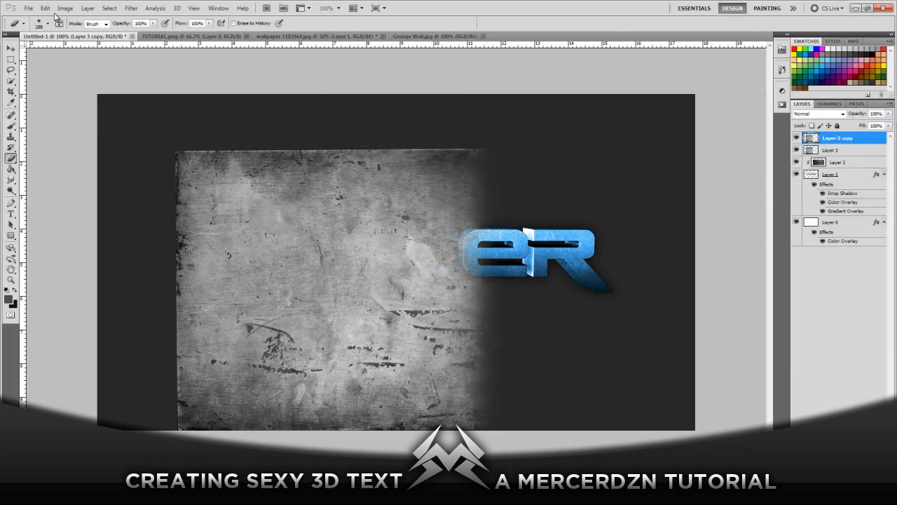
click(46, 8)
mouse_move(112, 191)
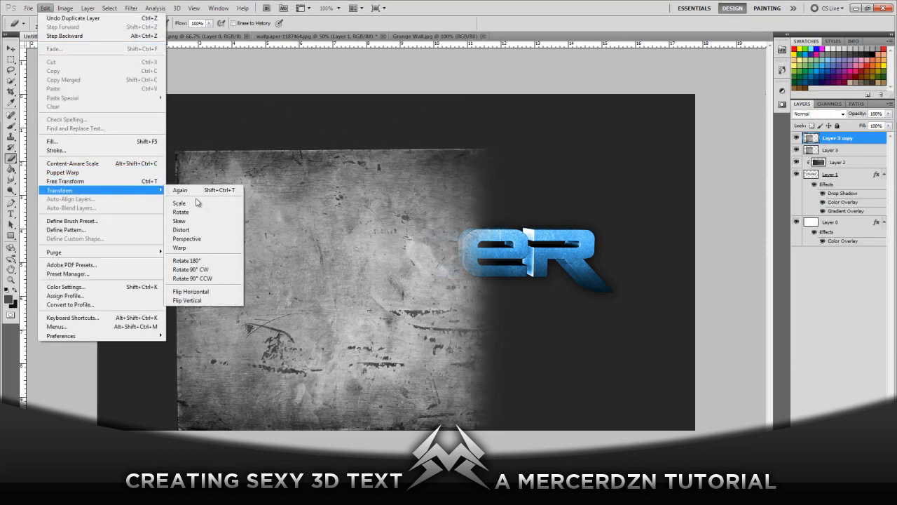
click(202, 291)
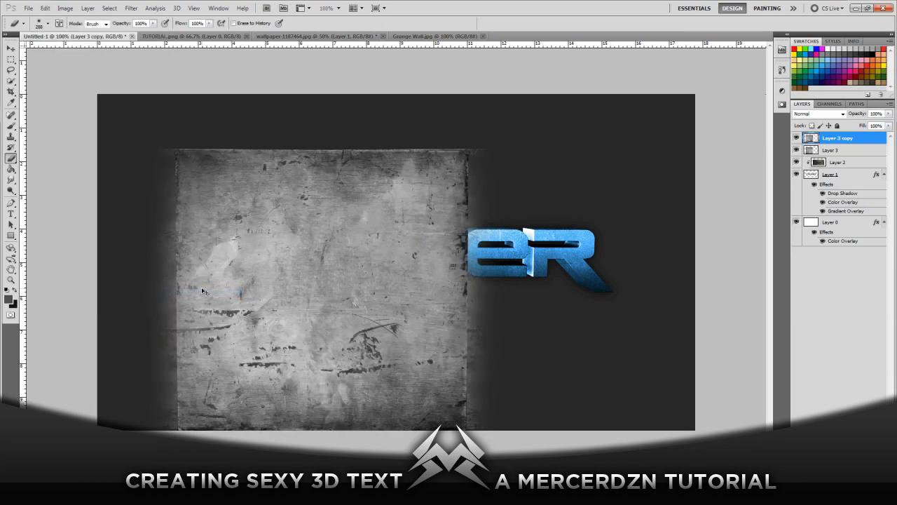
Move the flipped copy over the last letters so the faded edges overlap, and merge it with Layer 3
key(ctrl+t)
drag(390, 324, 664, 249)
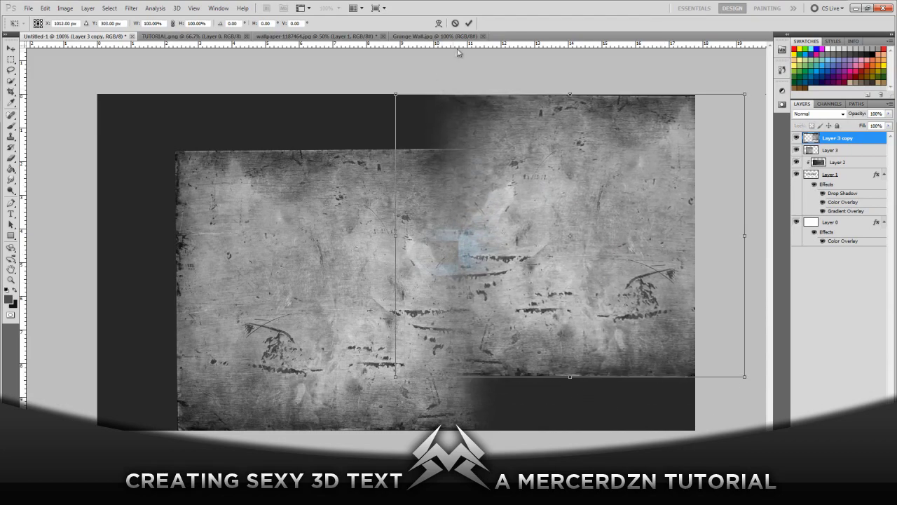
click(469, 23)
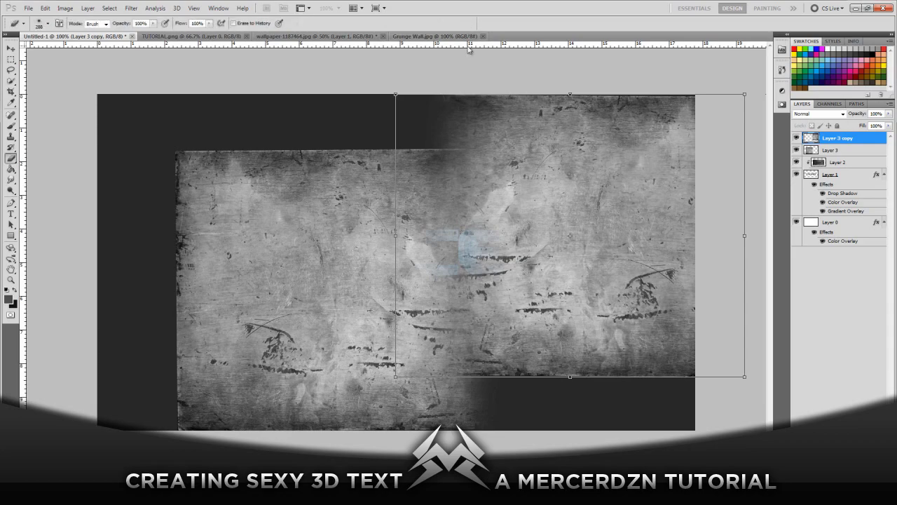
shift+click(836, 151)
right_click(836, 150)
click(834, 346)
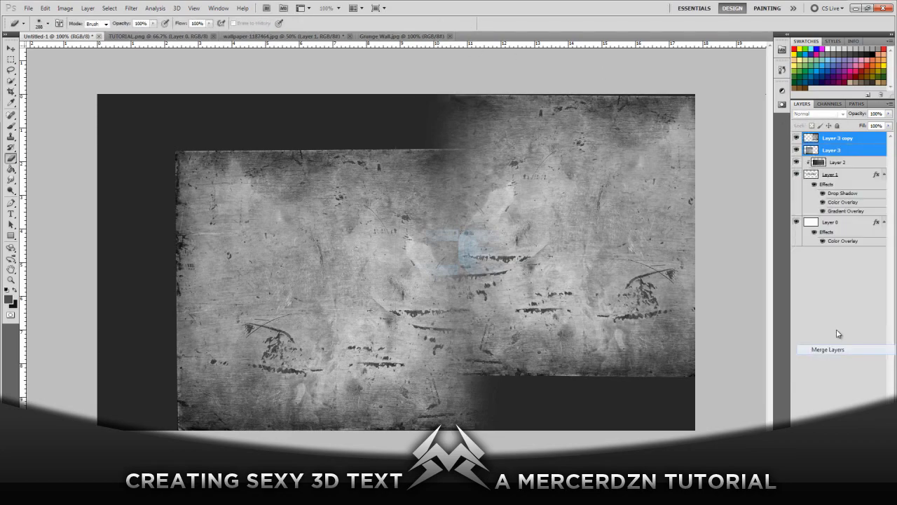
Clip the merged grunge layer to the MERCER text and set its blend mode to Soft Light
right_click(859, 142)
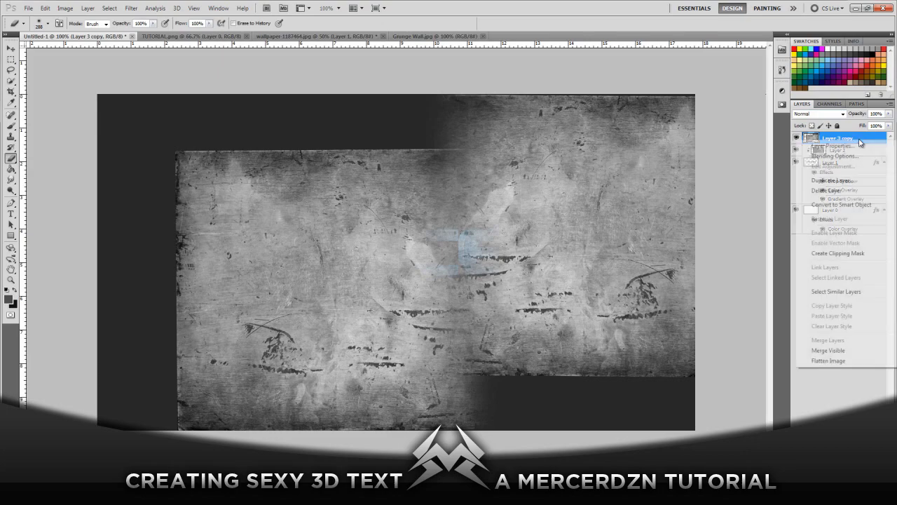
click(771, 252)
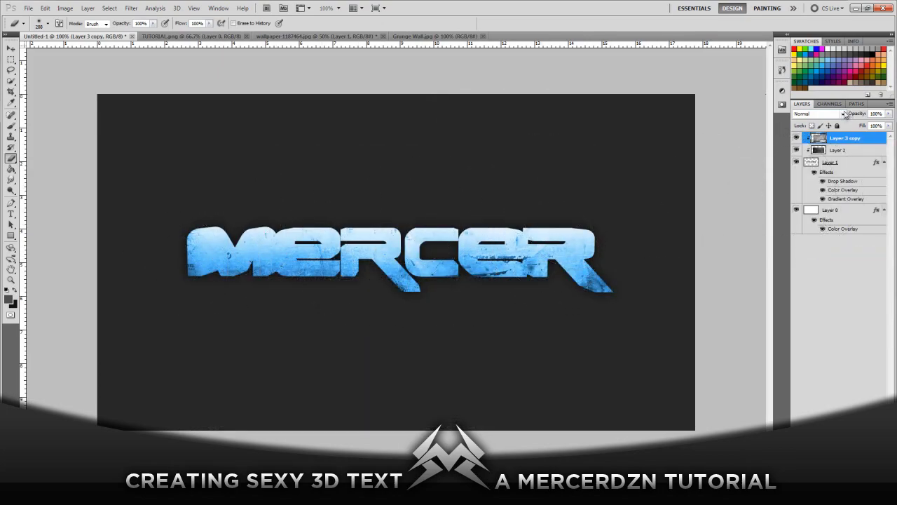
click(844, 114)
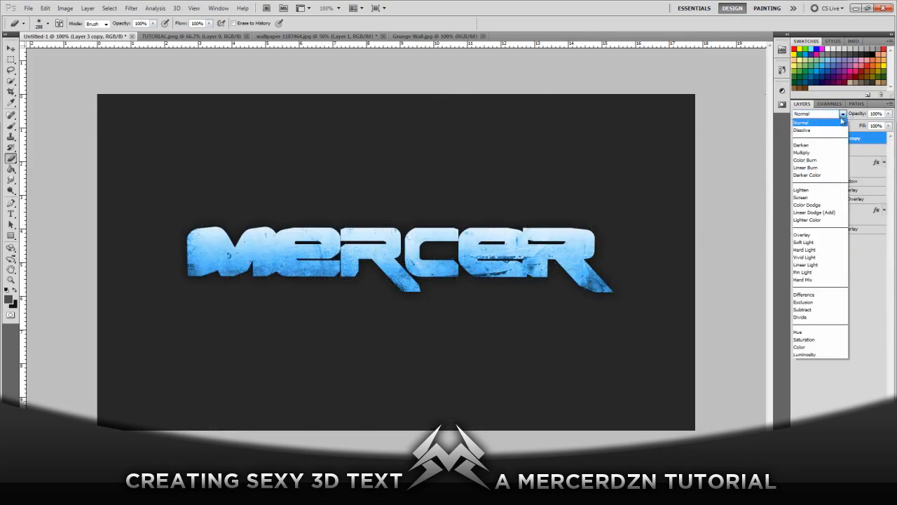
click(812, 243)
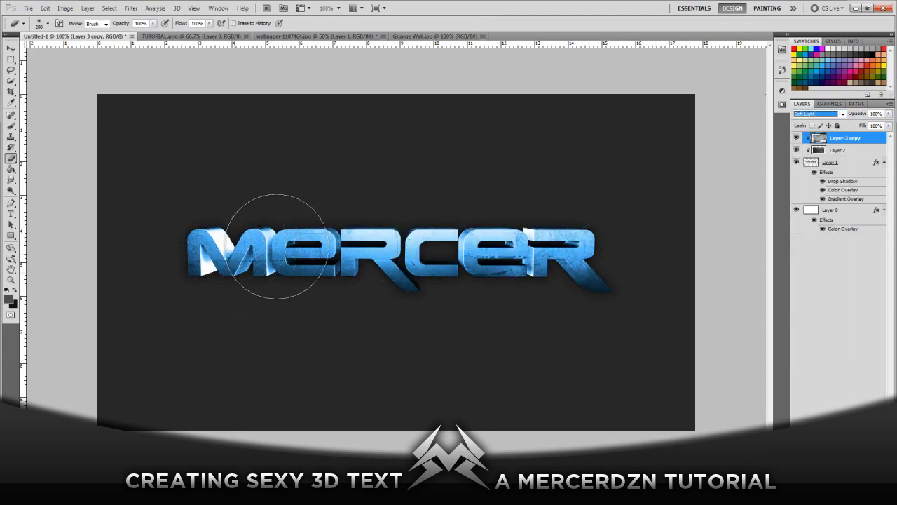